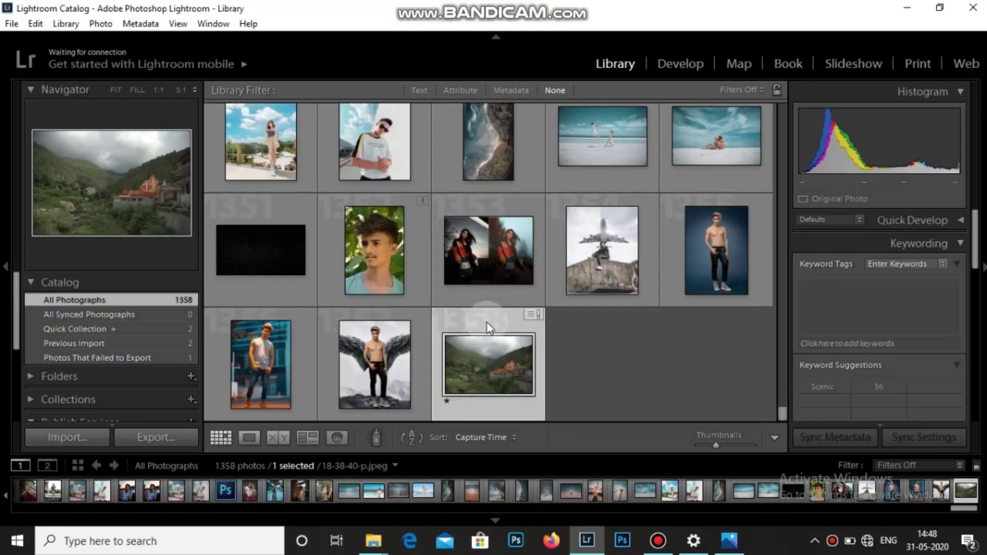
Open the valley photo in the Develop module and bring the Basic panel into view
left_click(673, 60)
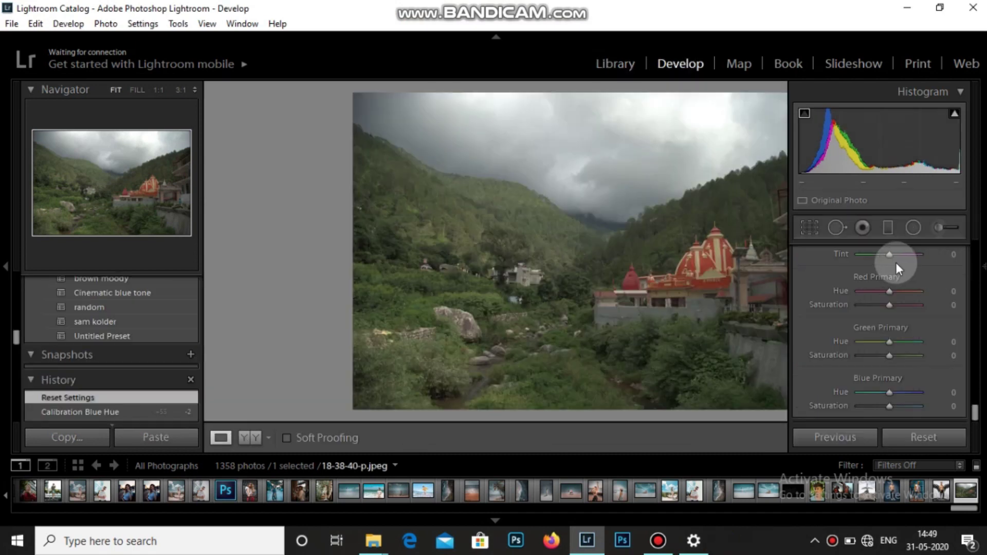
scroll(796, 279, "up", 2)
scroll(802, 279, "up", 2)
scroll(803, 277, "up", 2)
scroll(803, 277, "up", 2)
scroll(803, 277, "up", 2)
scroll(805, 277, "up", 2)
scroll(809, 277, "up", 2)
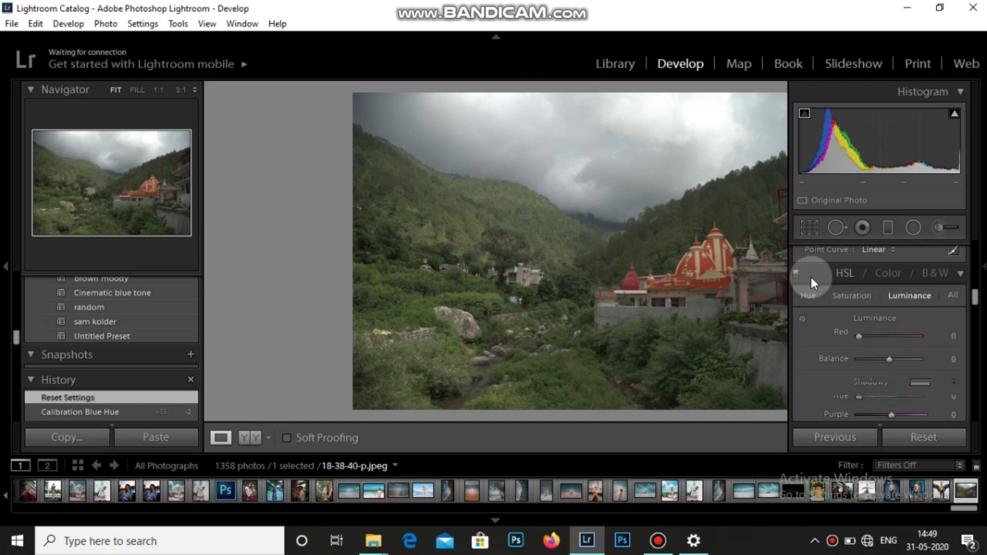
scroll(810, 277, "up", 2)
scroll(810, 276, "up", 3)
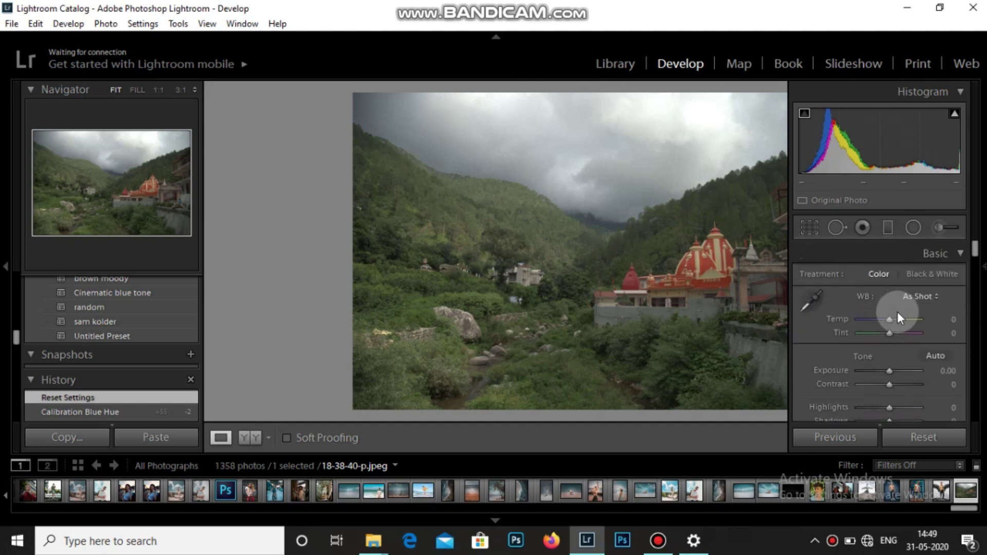
Set the white balance Temp to exactly +2
left_click(890, 315)
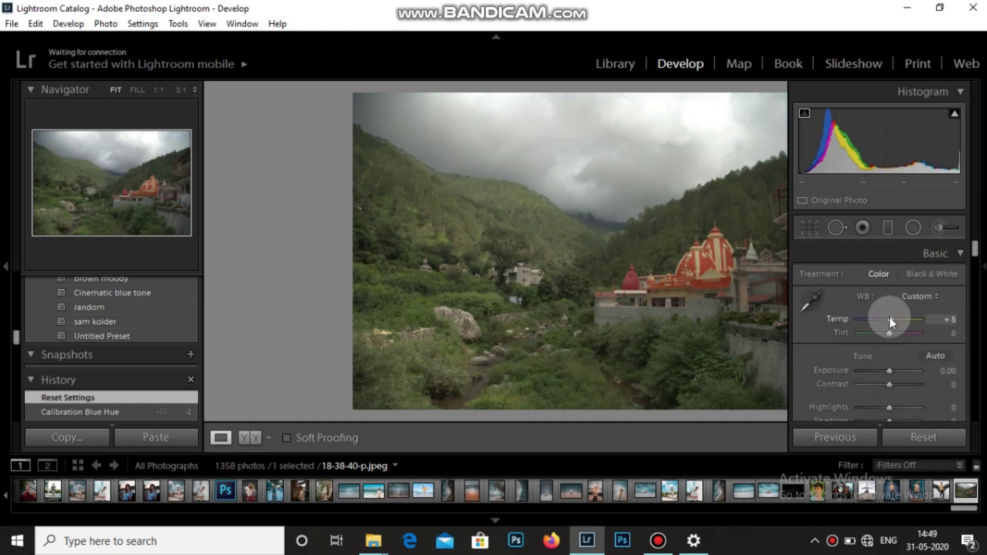
left_click_drag(892, 318, 889, 320)
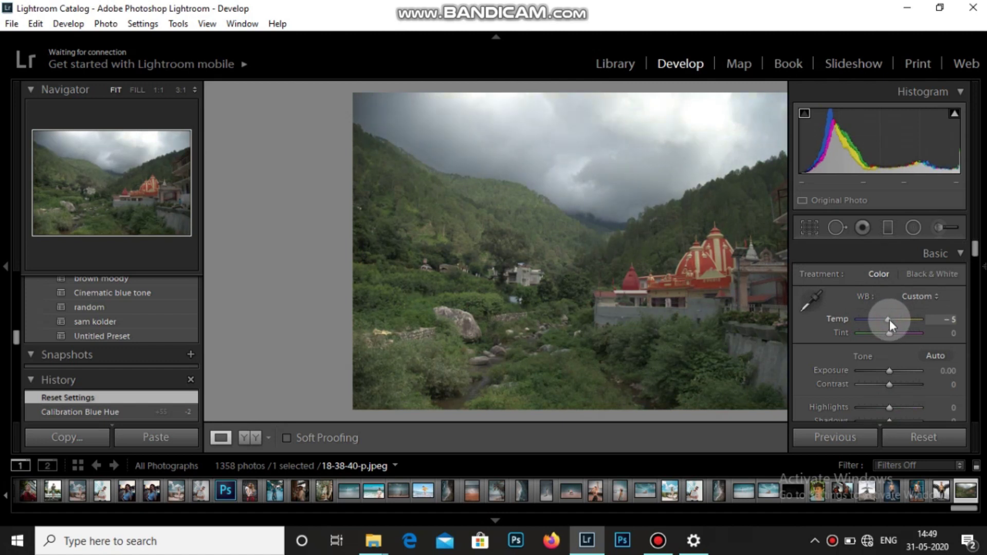
double_click(890, 320)
left_click(940, 319)
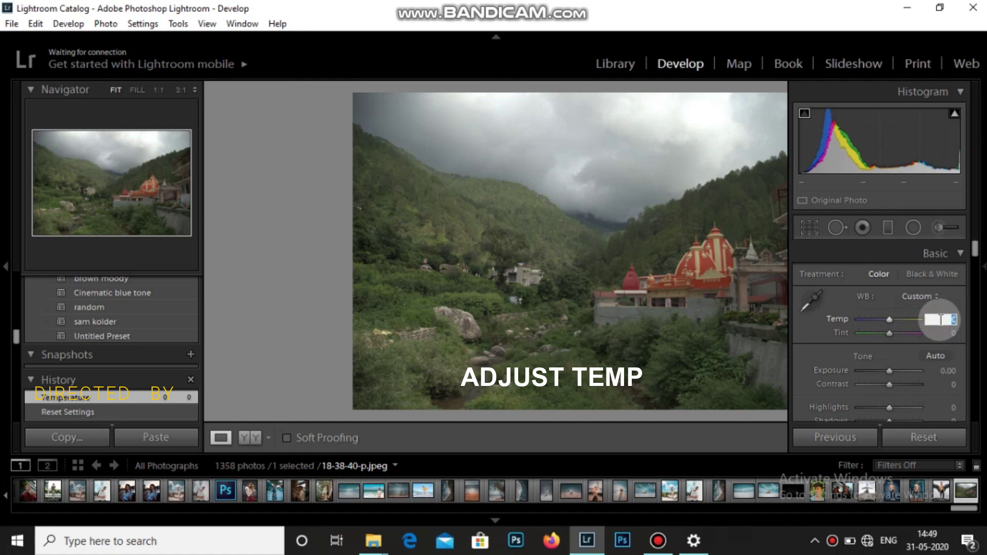
type("2")
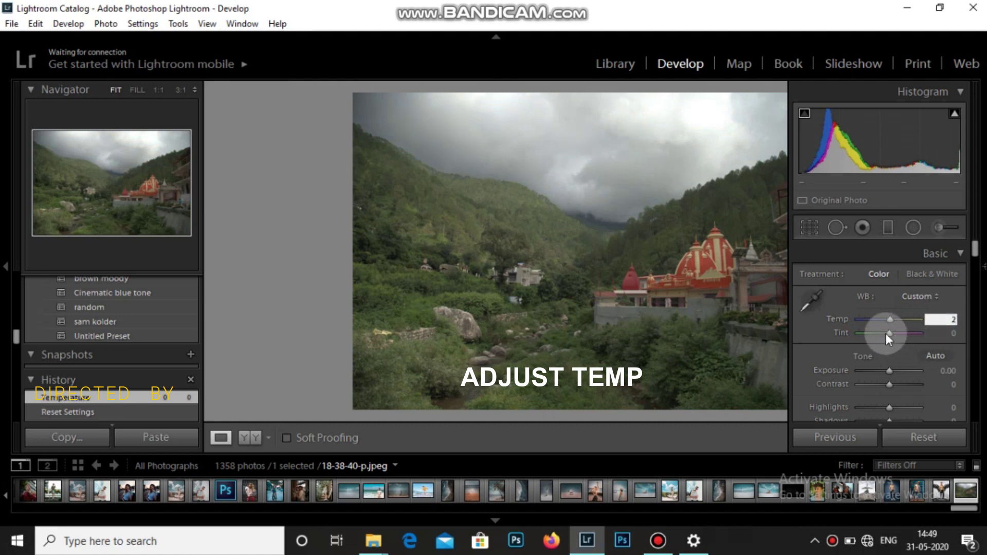
key("Return")
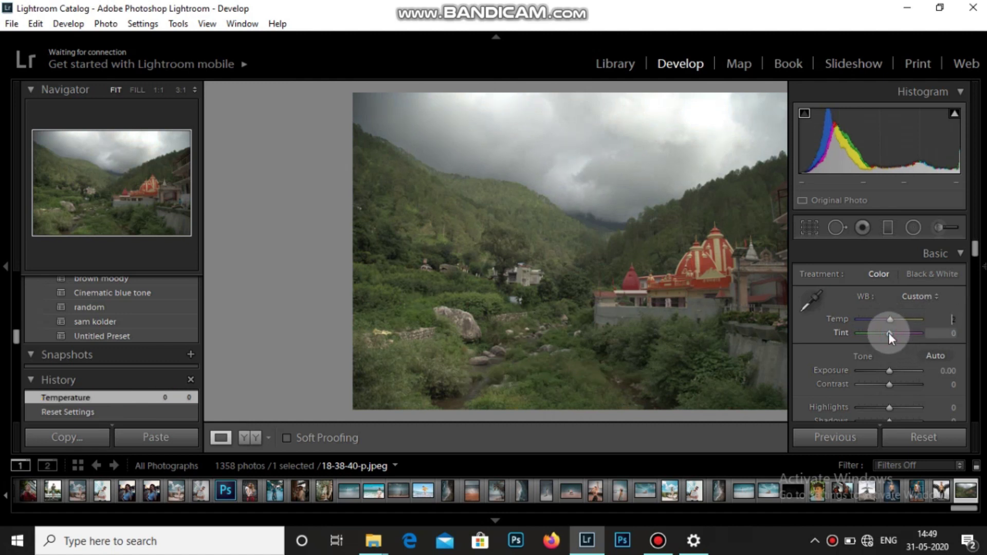
Commit Tint at -5 and raise Clarity to +25
key("Return")
scroll(862, 362, "down", 3)
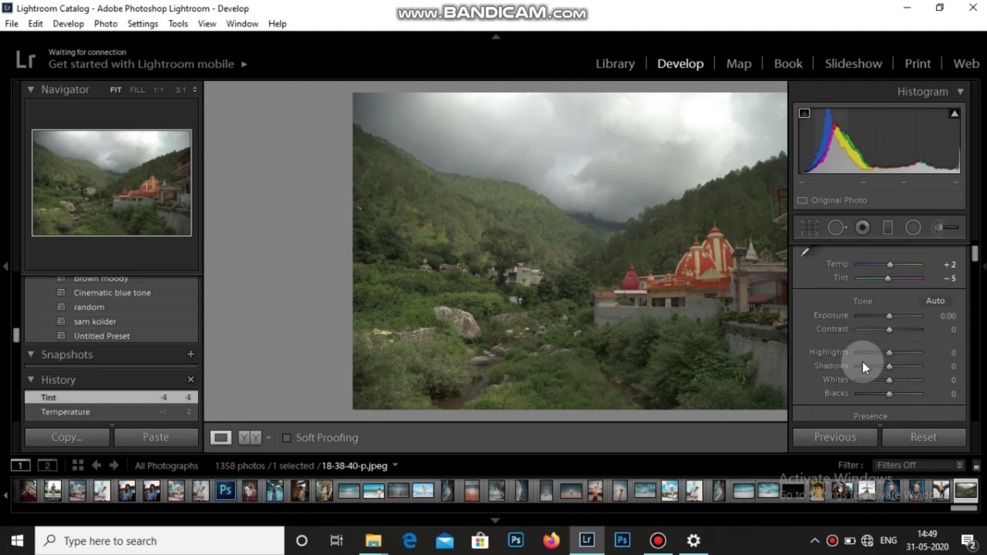
scroll(837, 378, "down", 2)
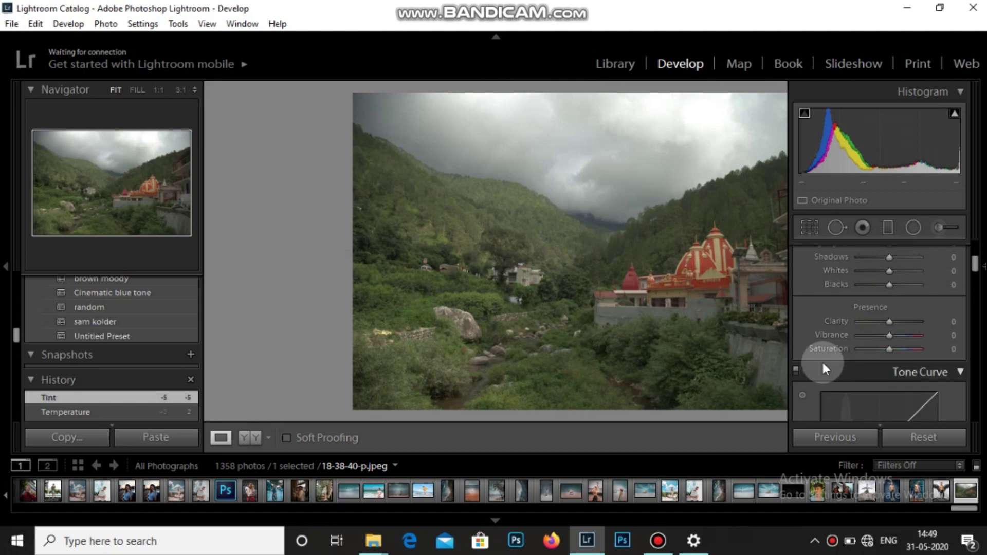
scroll(821, 359, "down", 2)
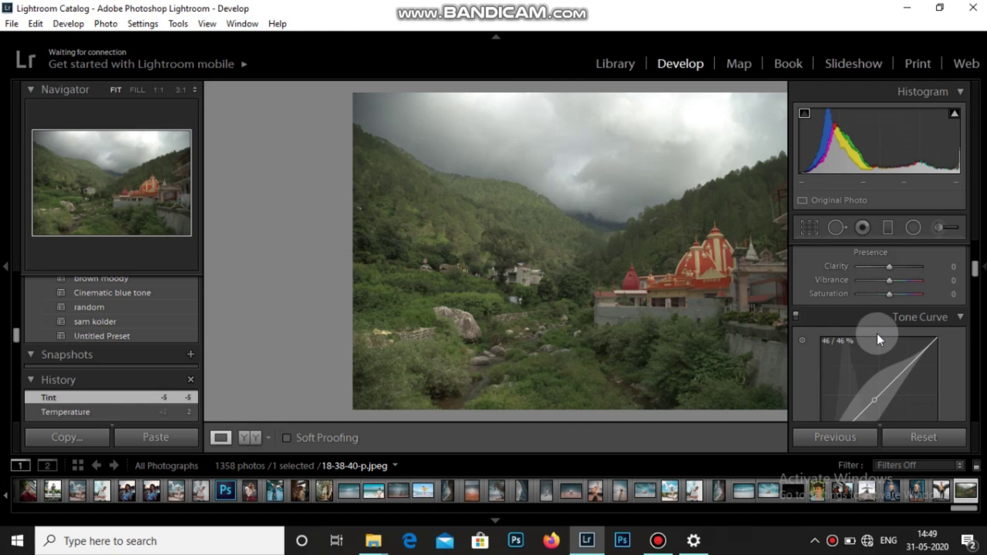
left_click(889, 266)
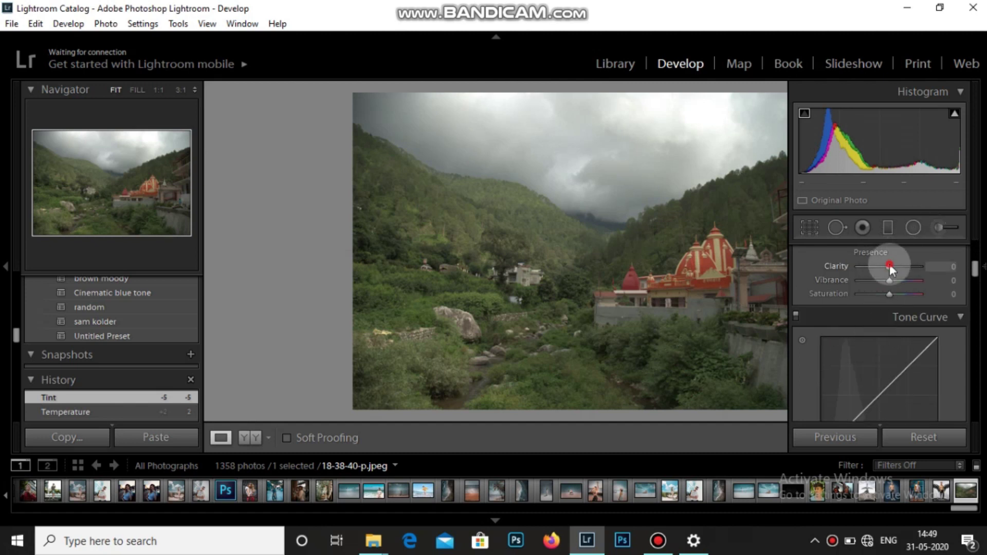
left_click_drag(890, 266, 894, 261)
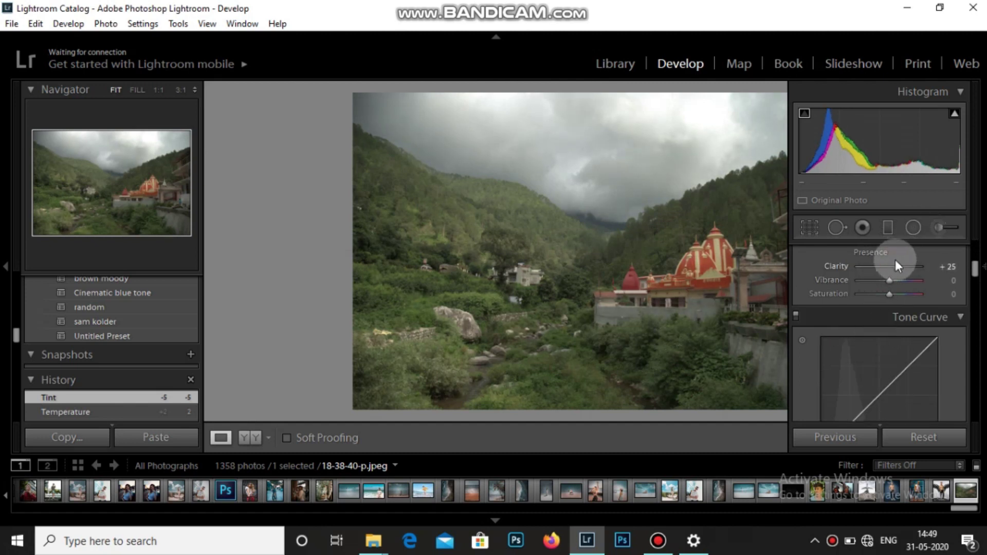
Raise Vibrance to +25 and Saturation to +5
scroll(895, 263, "up", 2)
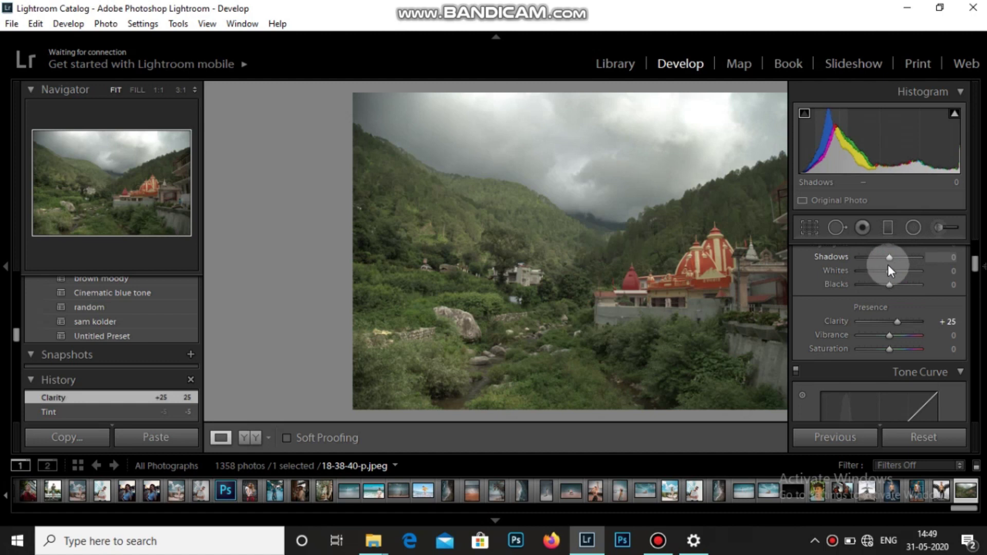
scroll(840, 292, "up", 2)
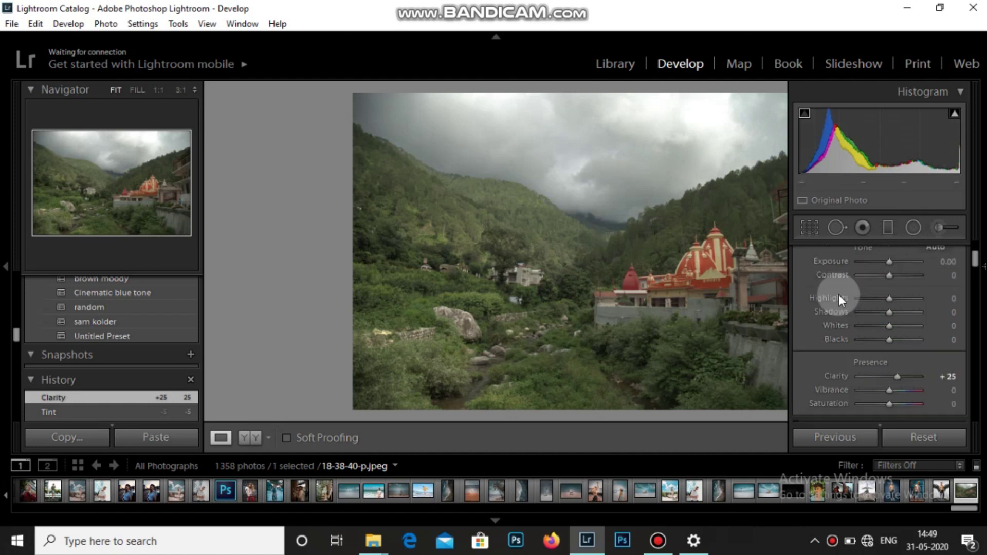
scroll(846, 282, "up", 2)
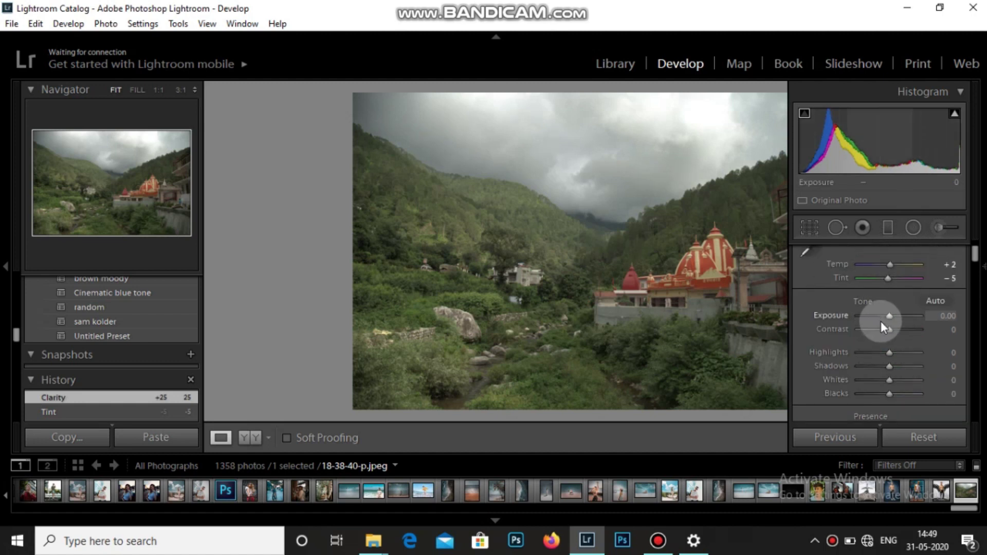
scroll(846, 299, "up", 1)
scroll(846, 298, "down", 5)
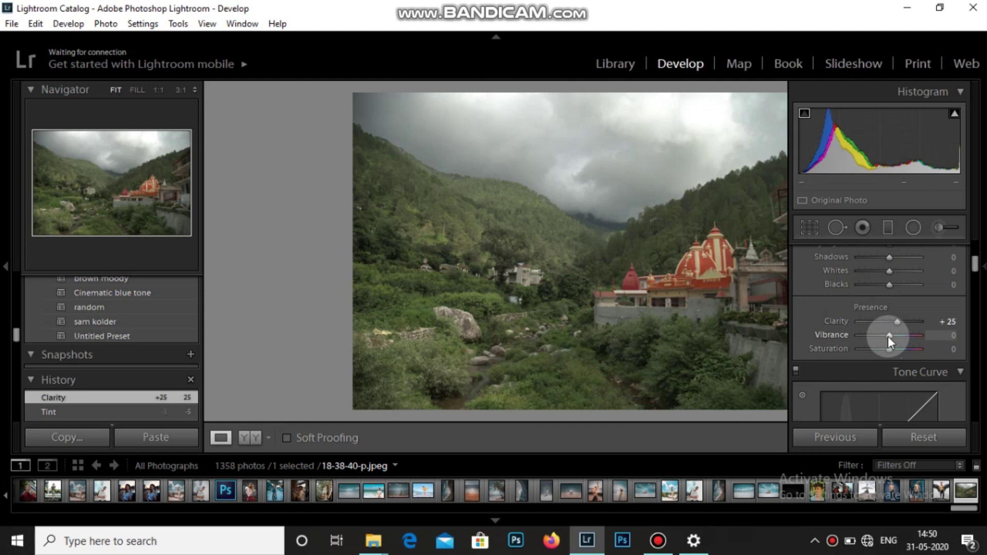
key("Up")
key("Up")
key("Up")
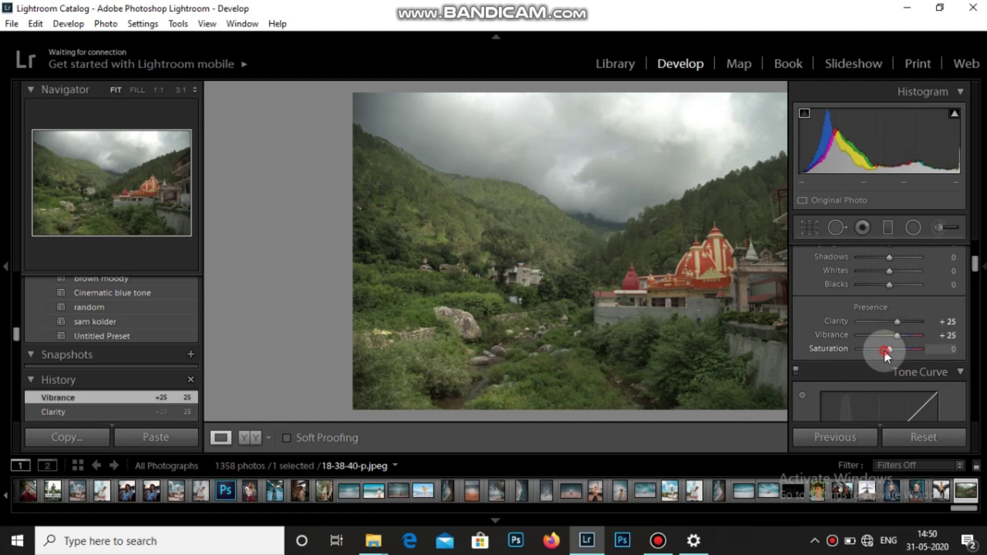
key("Up")
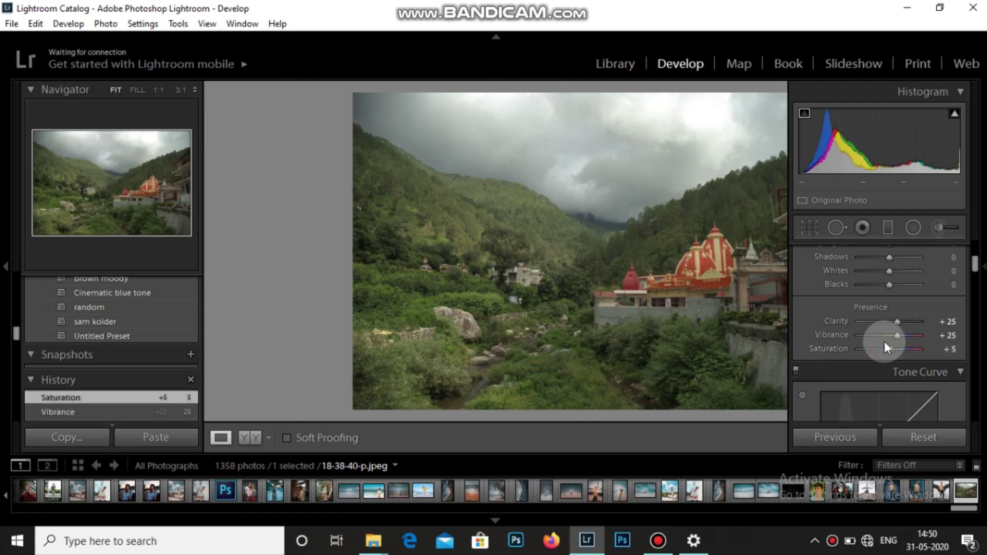
scroll(803, 325, "down", 5)
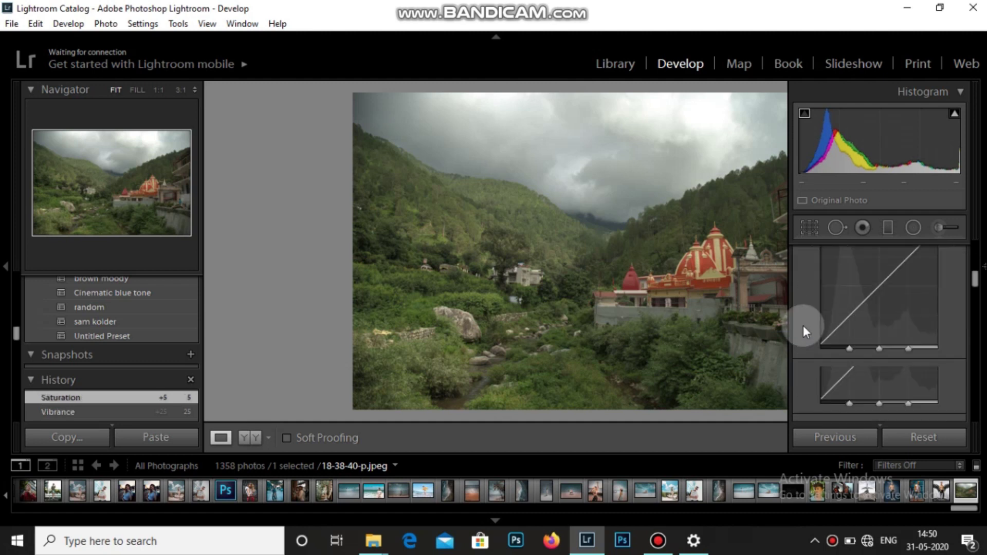
Set the HSL Red Hue to -1
scroll(800, 323, "down", 3)
scroll(800, 322, "down", 1)
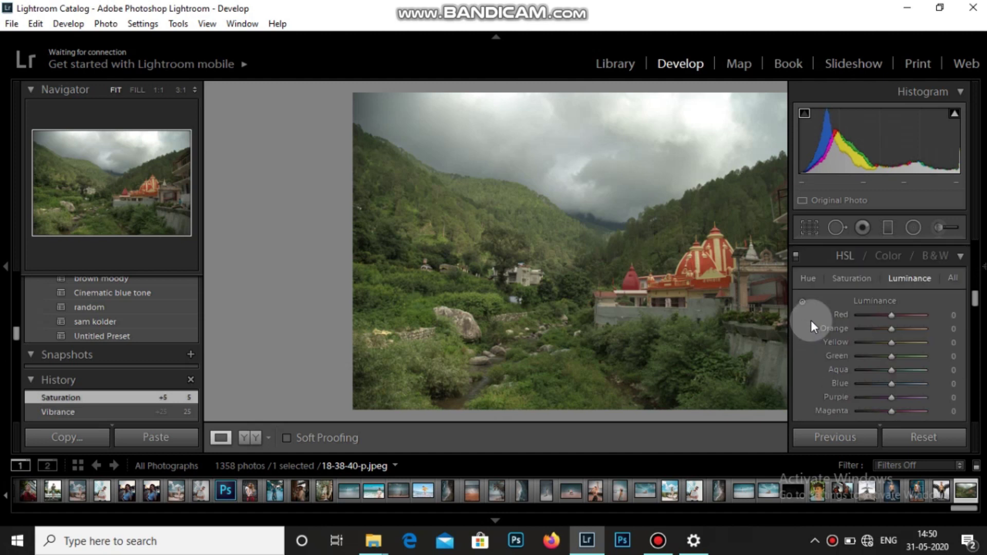
left_click(809, 278)
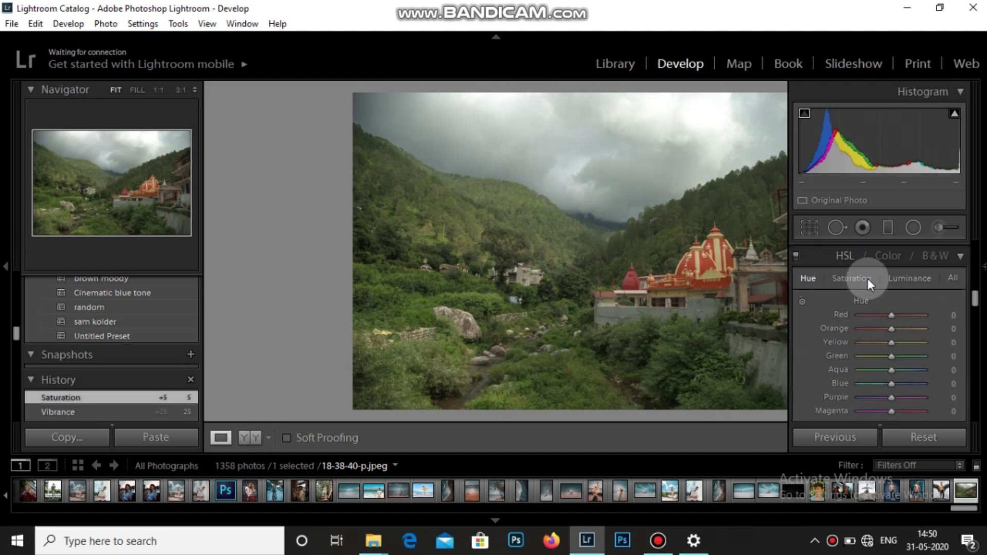
left_click(940, 317)
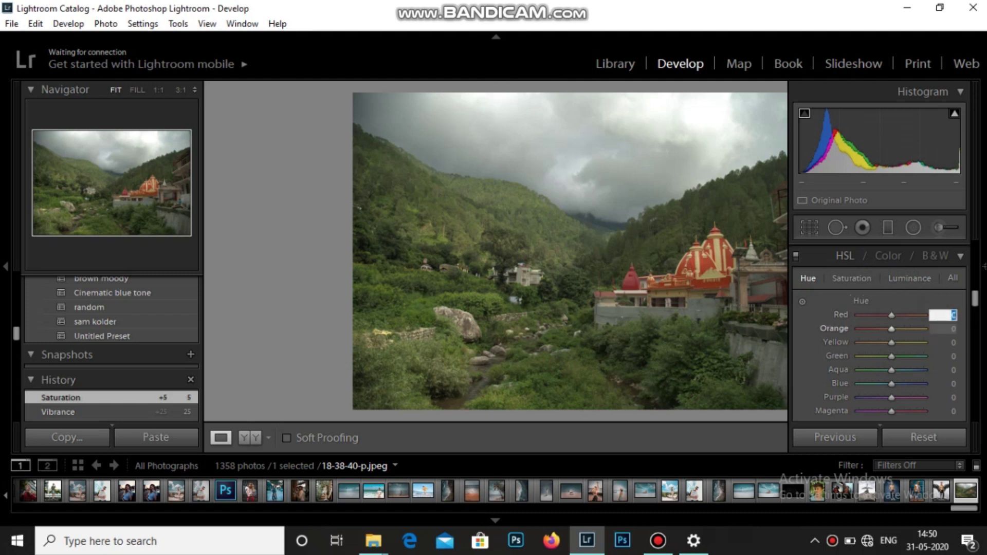
type("1")
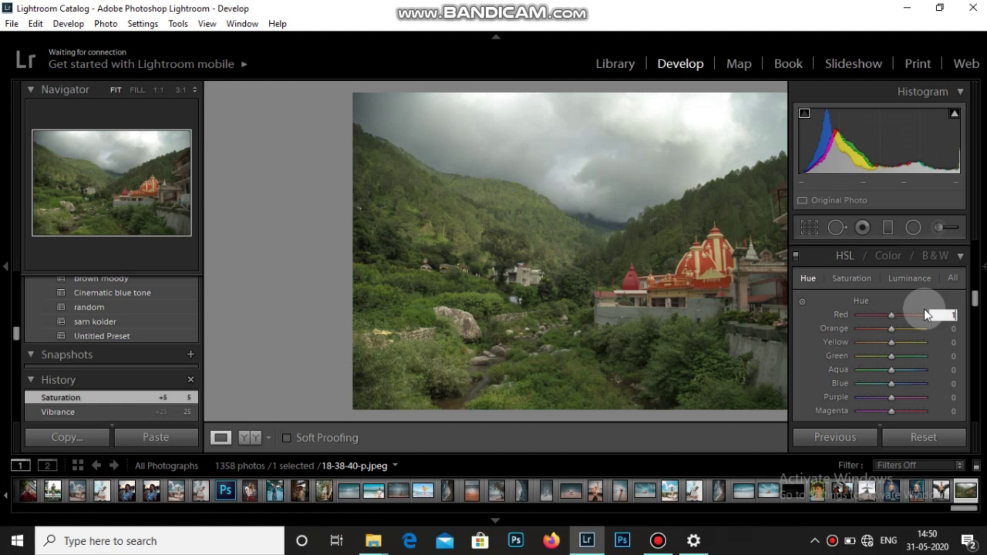
key("BackSpace")
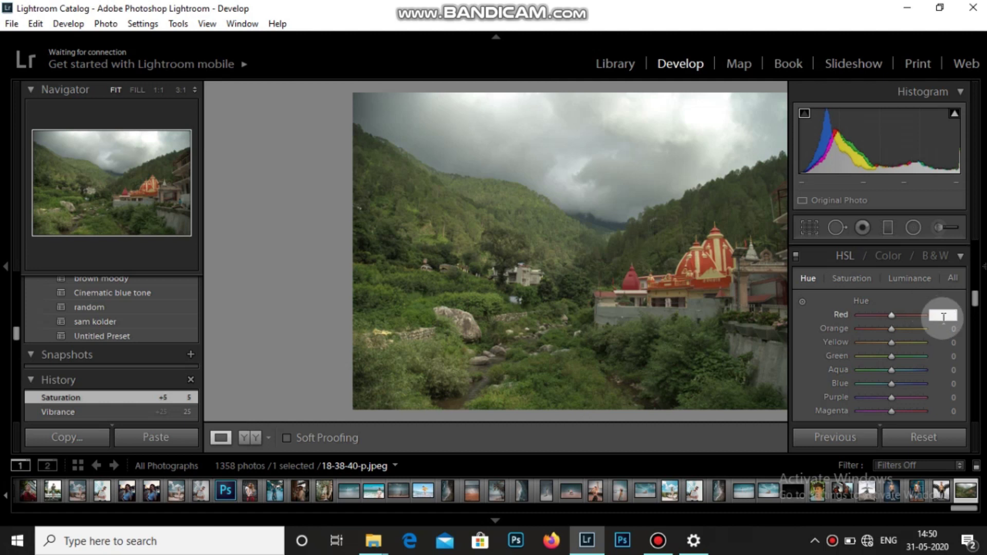
type("-1")
key("Return")
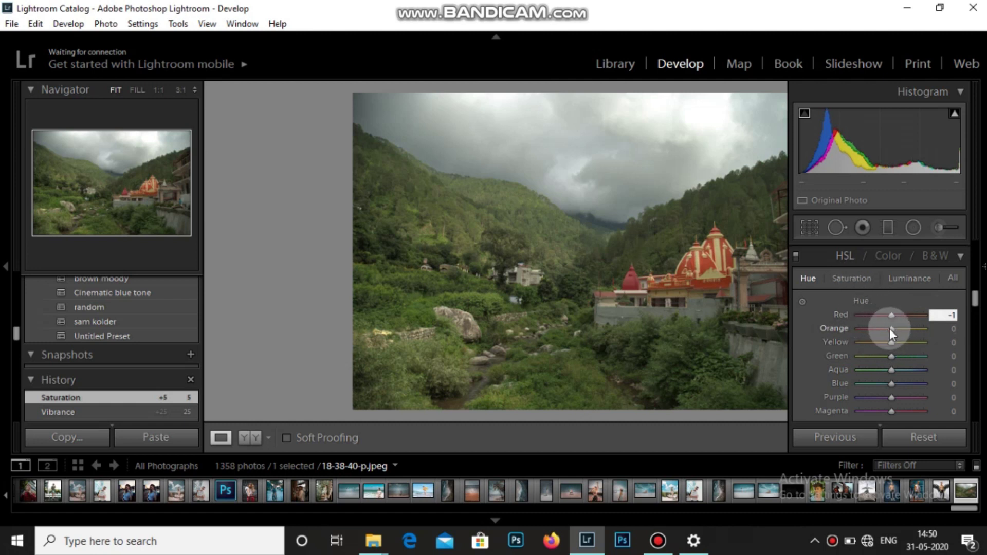
Set Red Saturation to +15 and Red Luminance to +35
left_click(853, 281)
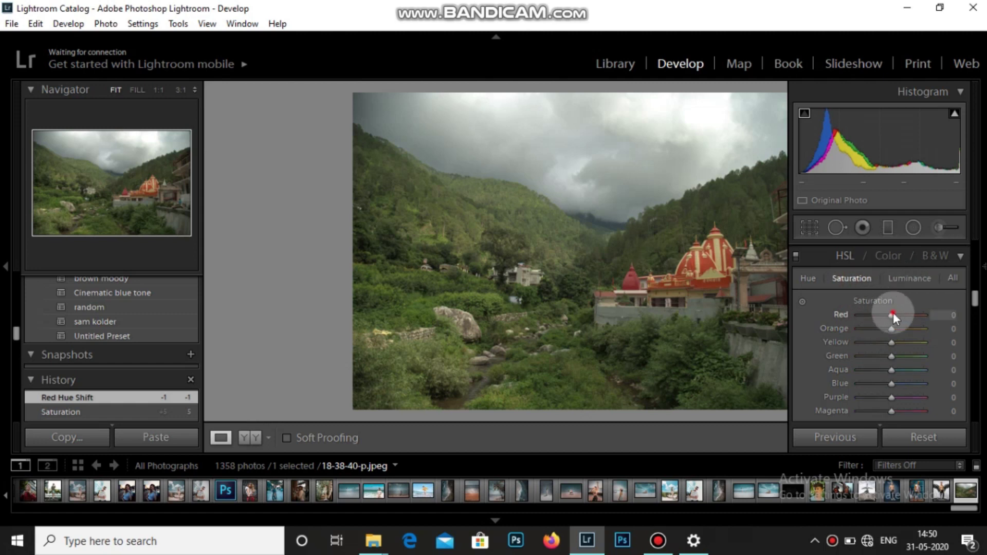
scroll(892, 313, "up", 1)
scroll(893, 314, "up", 1)
scroll(892, 313, "up", 1)
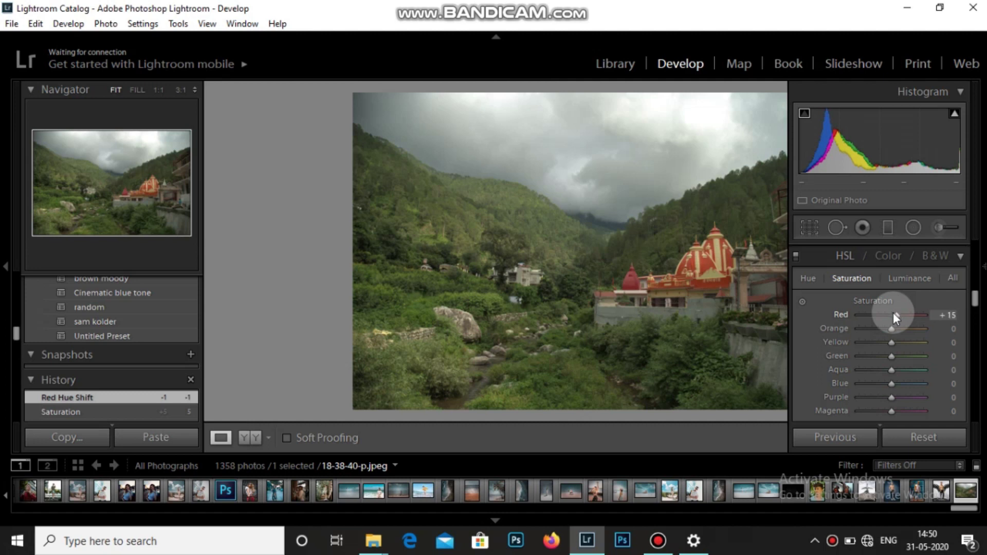
left_click(892, 282)
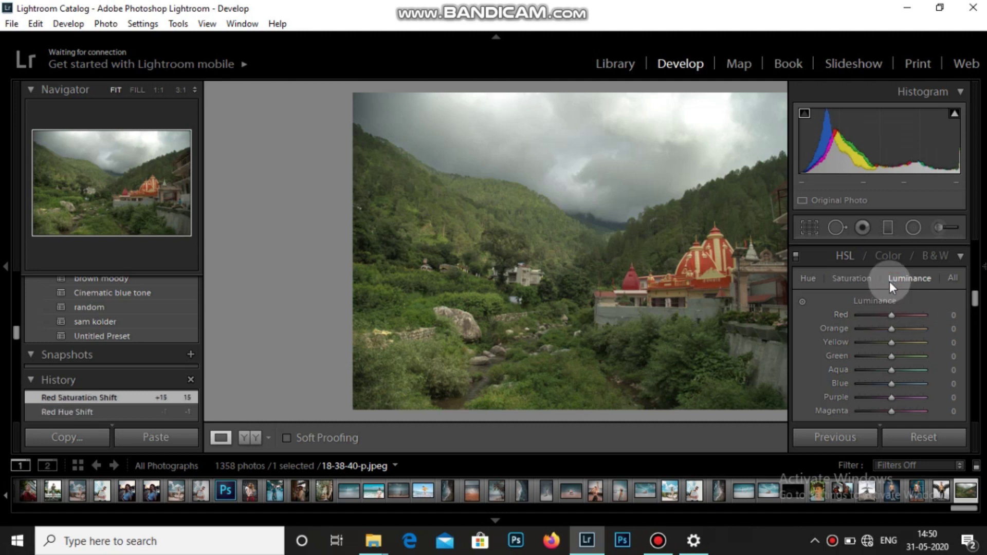
left_click(892, 316)
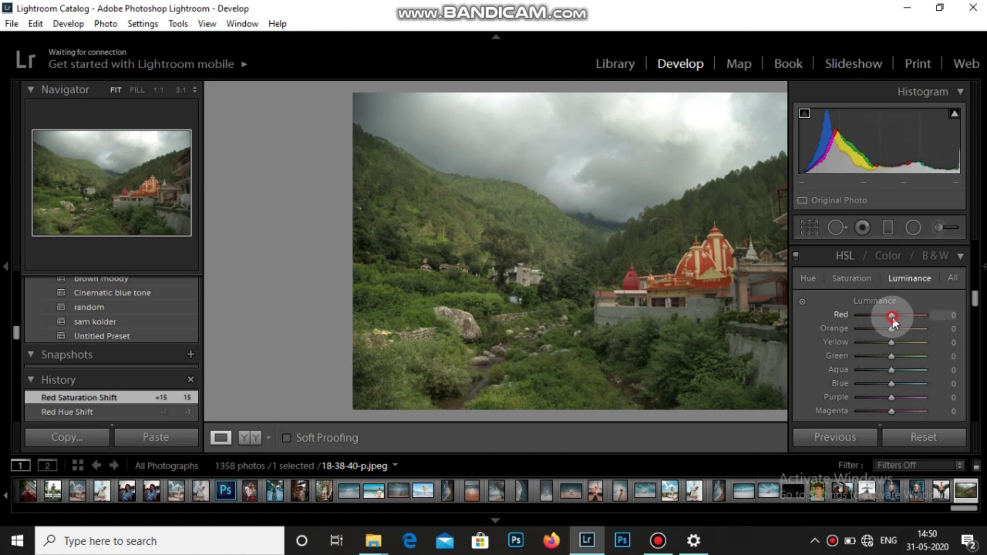
scroll(889, 317, "up", 2)
Set the HSL Orange Hue to +5
left_click(809, 280)
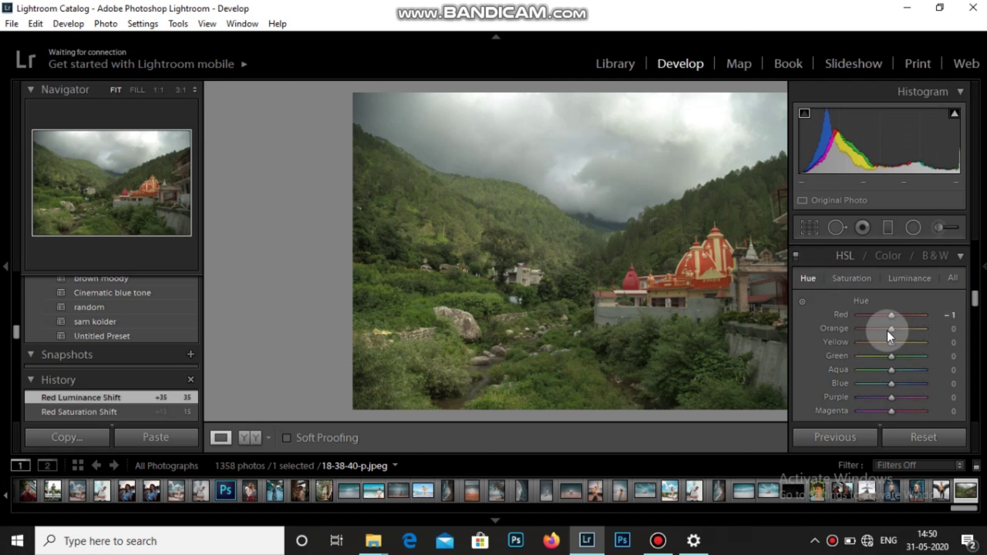
left_click(887, 330)
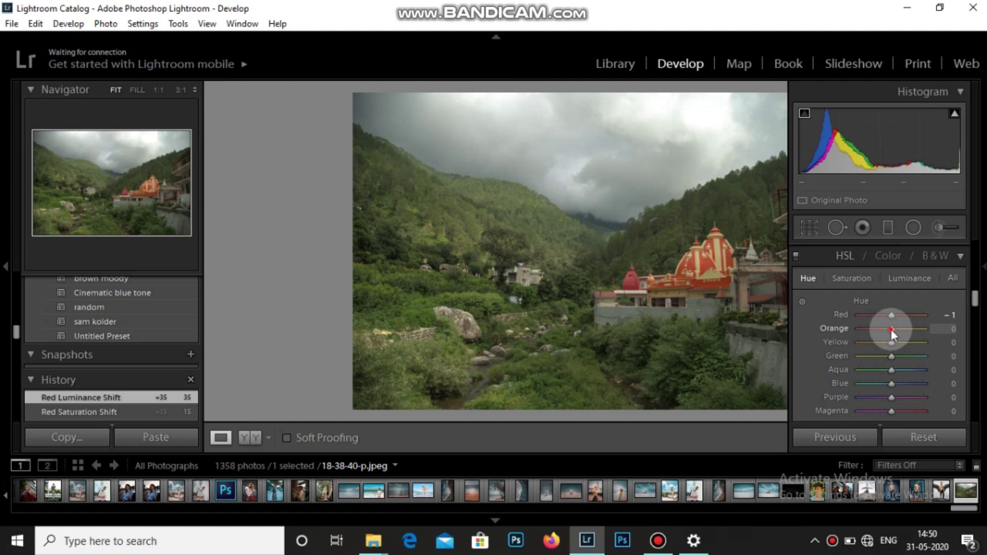
type("5")
key("Return")
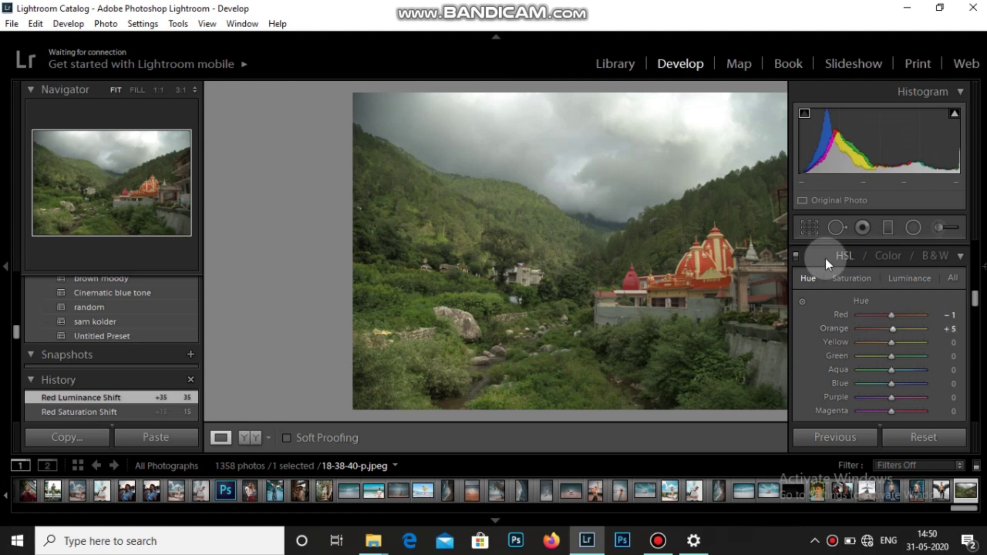
Lower Orange Saturation to -20 and raise Orange Luminance to +30
left_click(854, 279)
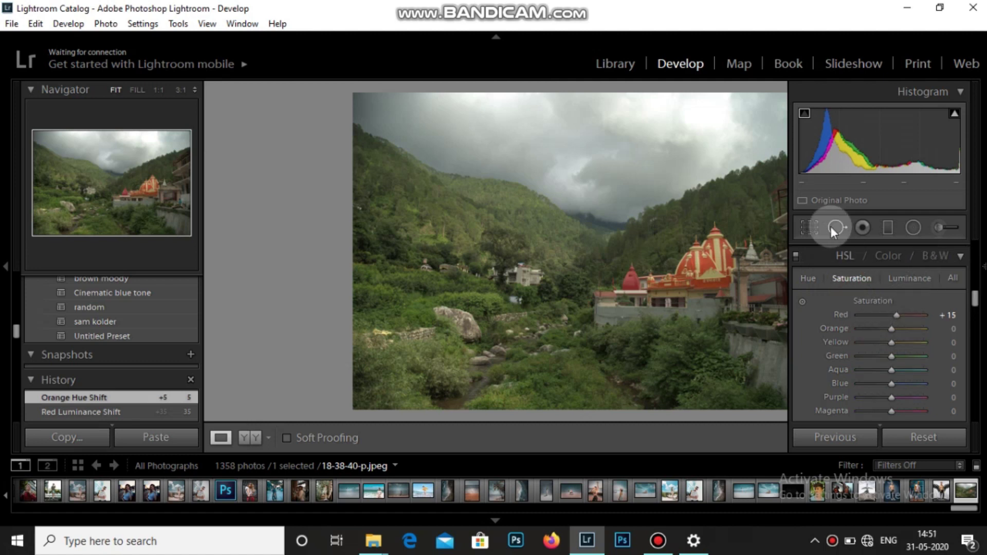
left_click_drag(886, 332, 883, 329)
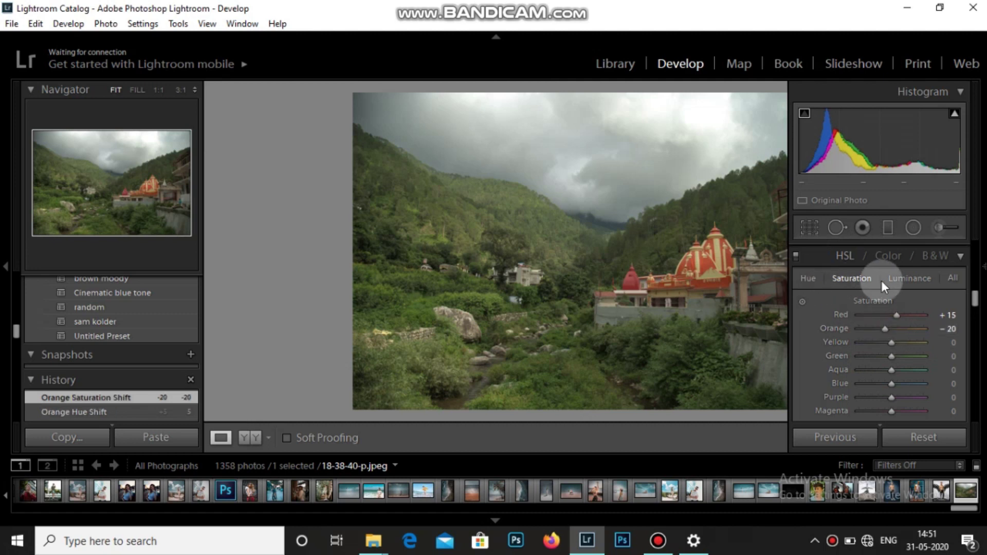
left_click(908, 278)
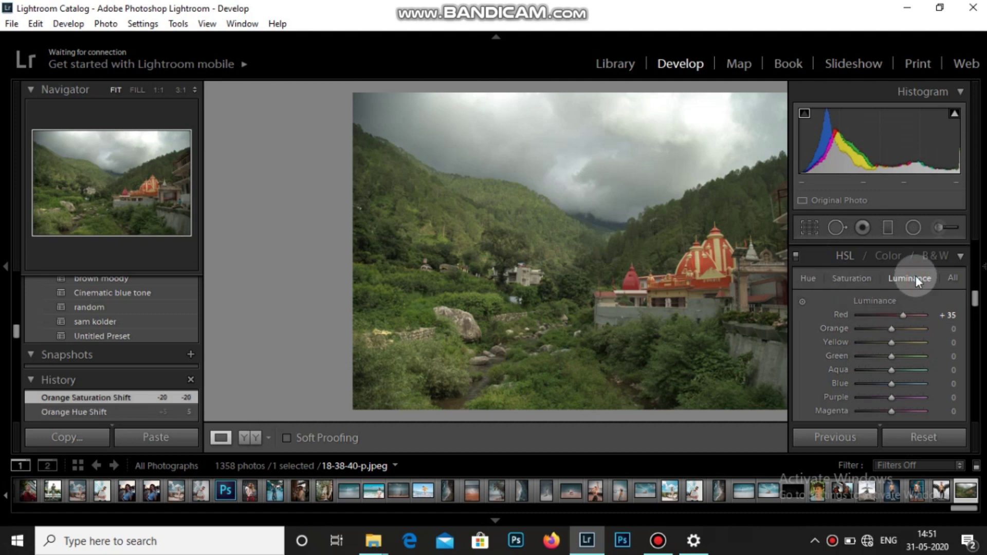
left_click_drag(891, 328, 886, 329)
scroll(887, 329, "up", 4)
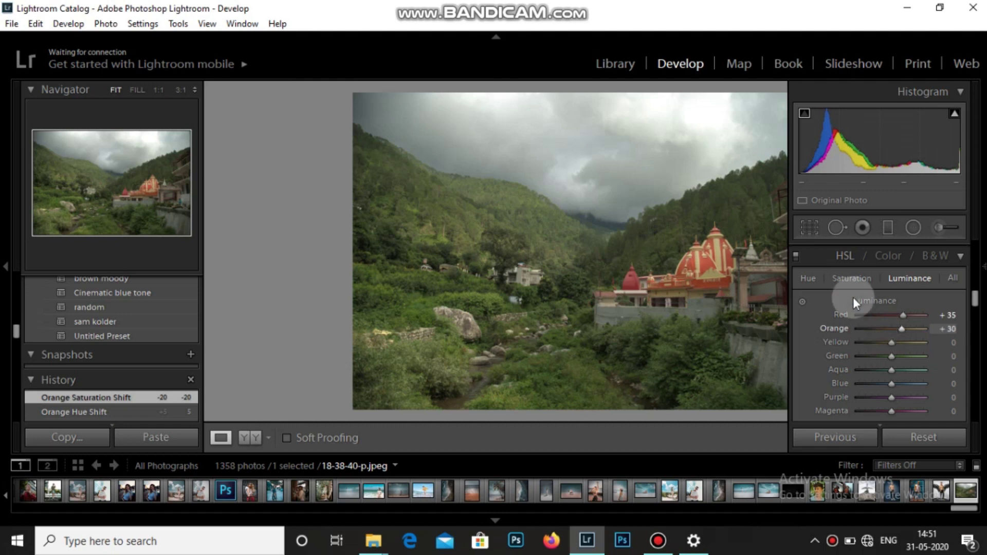
left_click(815, 280)
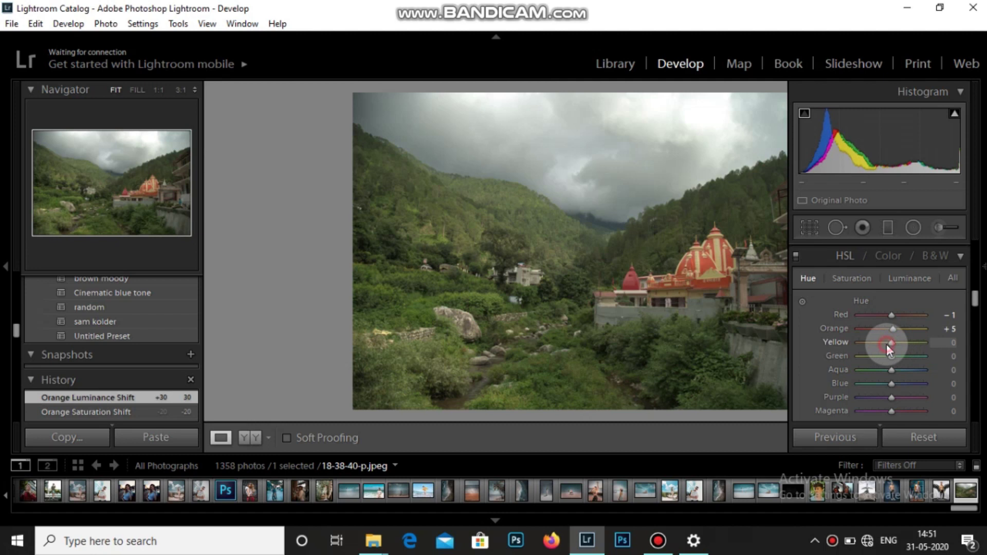
Give yellows hue +2, saturation -100 and luminance +5
left_click(943, 342)
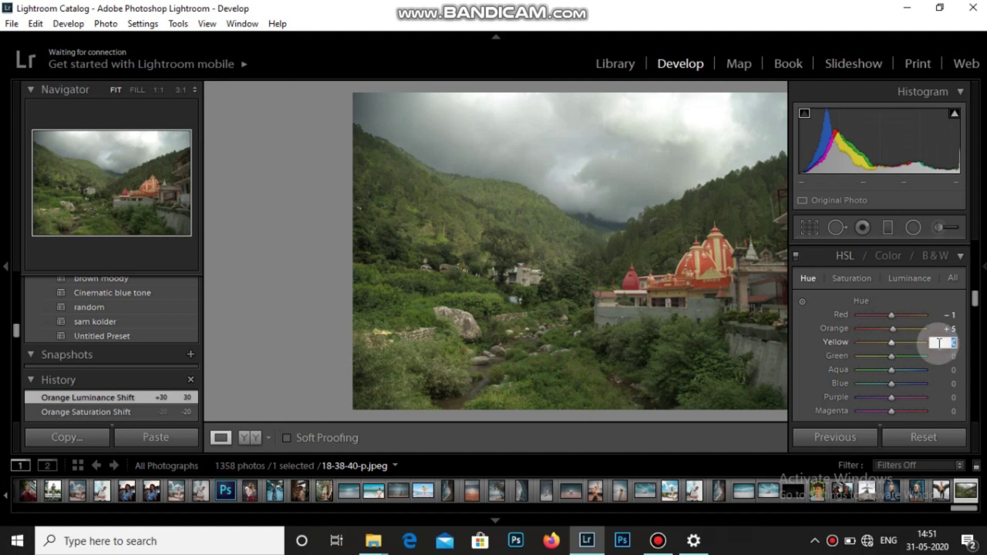
type("2")
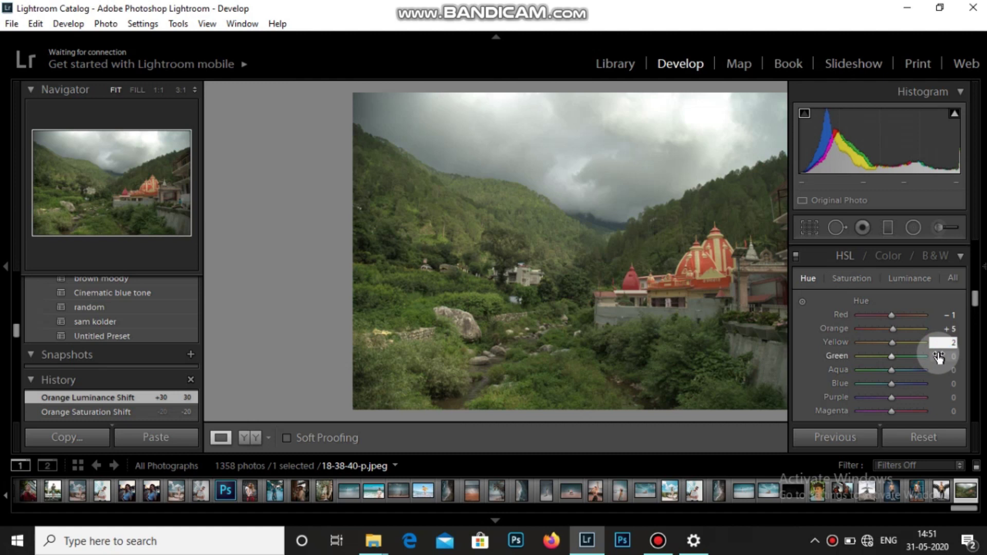
left_click(862, 280)
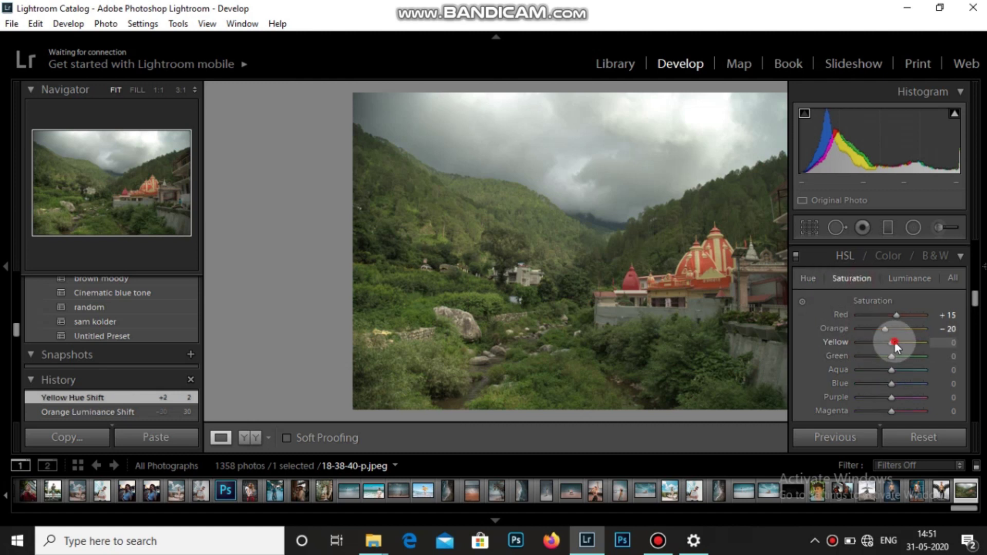
left_click_drag(894, 342, 833, 344)
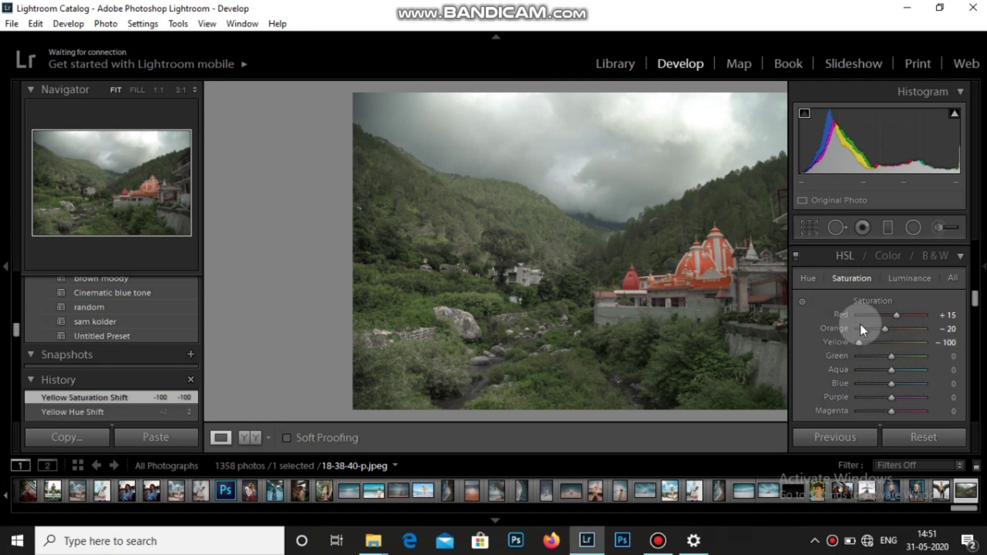
left_click(908, 278)
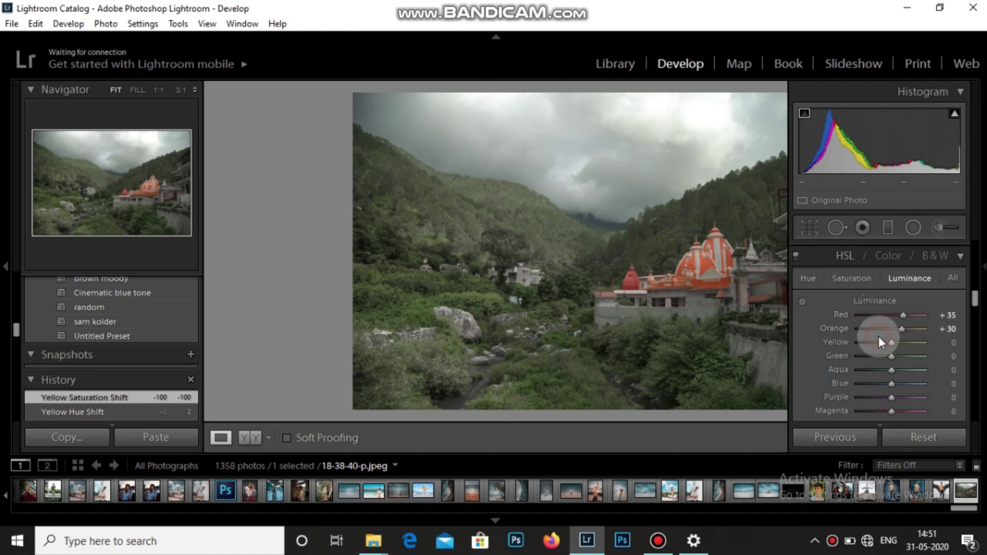
left_click_drag(893, 341, 891, 345)
Set Aqua Hue to +1 and Blue Hue to -2
left_click(808, 279)
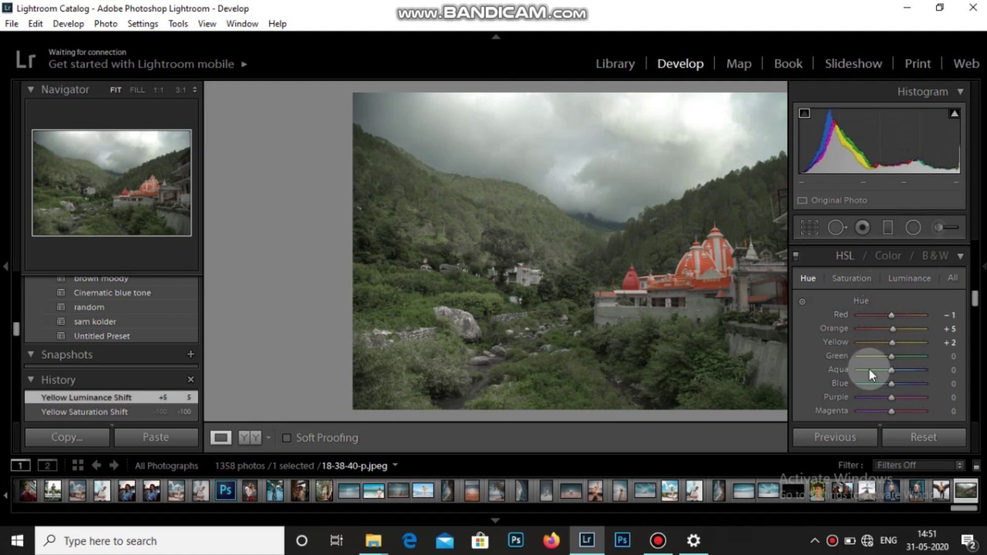
left_click(892, 368)
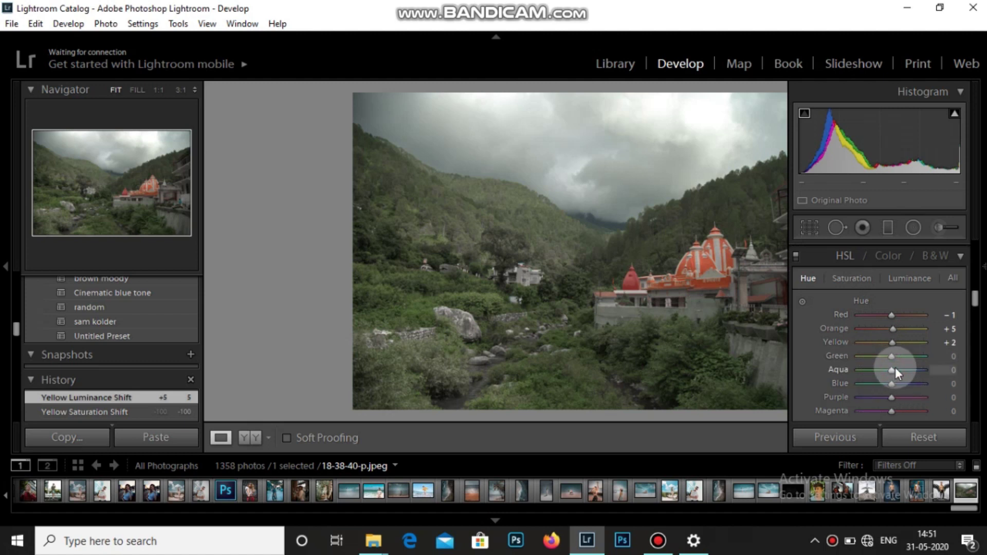
left_click(943, 371)
type("1")
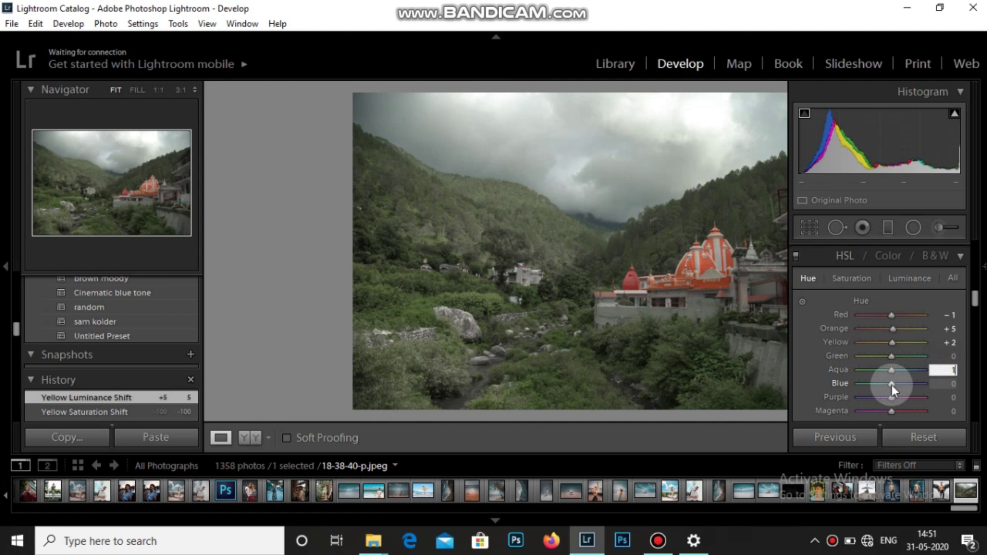
key("Return")
left_click(931, 384)
type("-2")
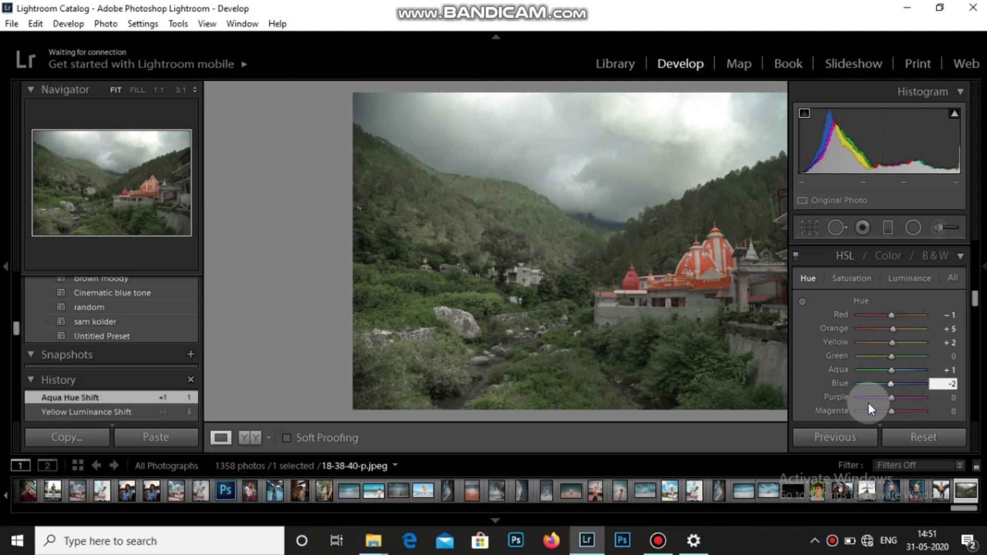
key("Return")
left_click(859, 277)
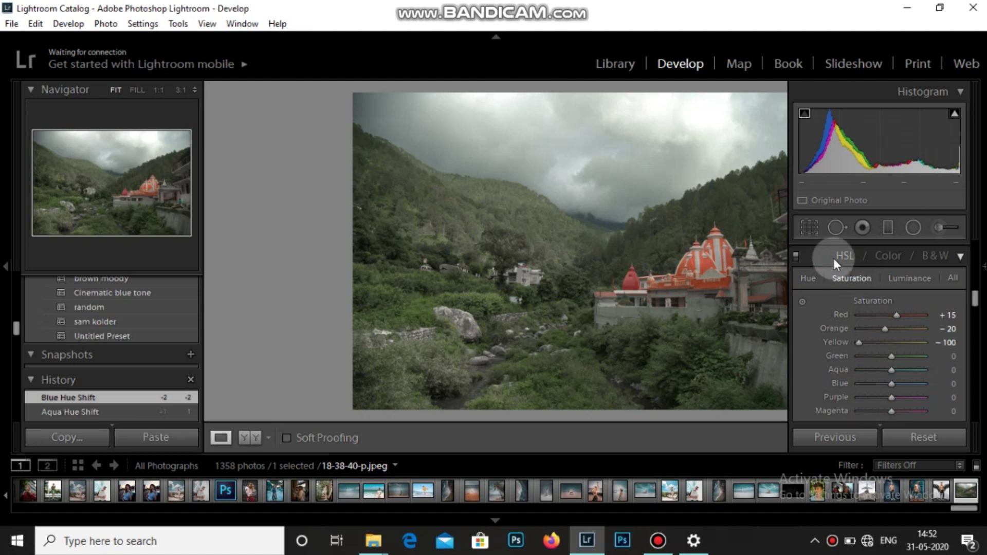
Drop Green and Aqua saturation to -100, set Blue to +8 and Purple to +15
left_click_drag(886, 355, 827, 360)
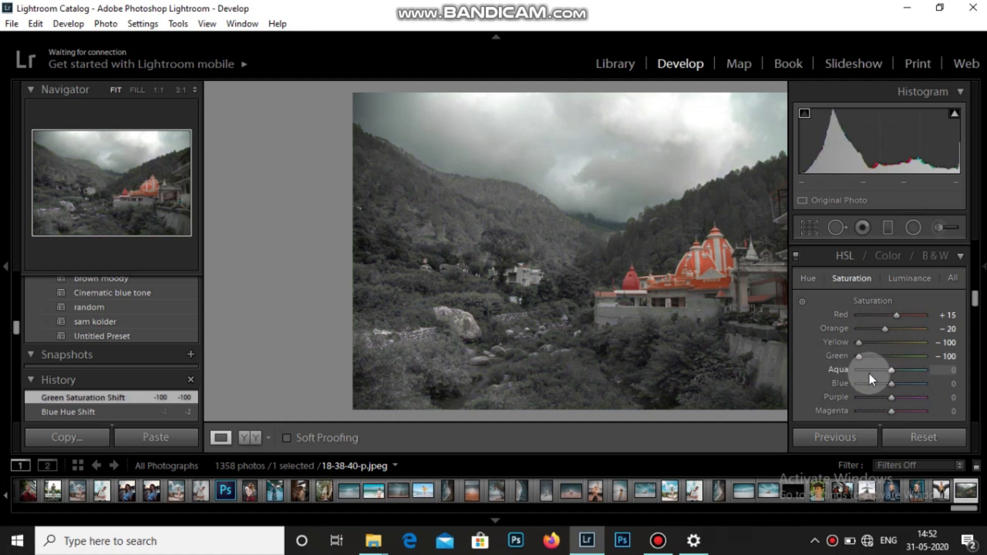
left_click_drag(851, 373, 825, 373)
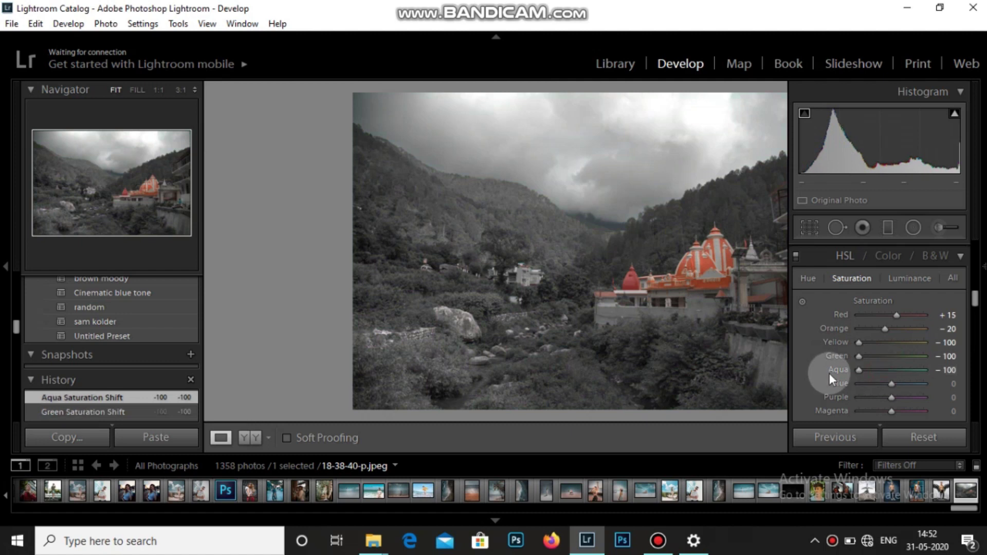
left_click_drag(884, 390, 884, 387)
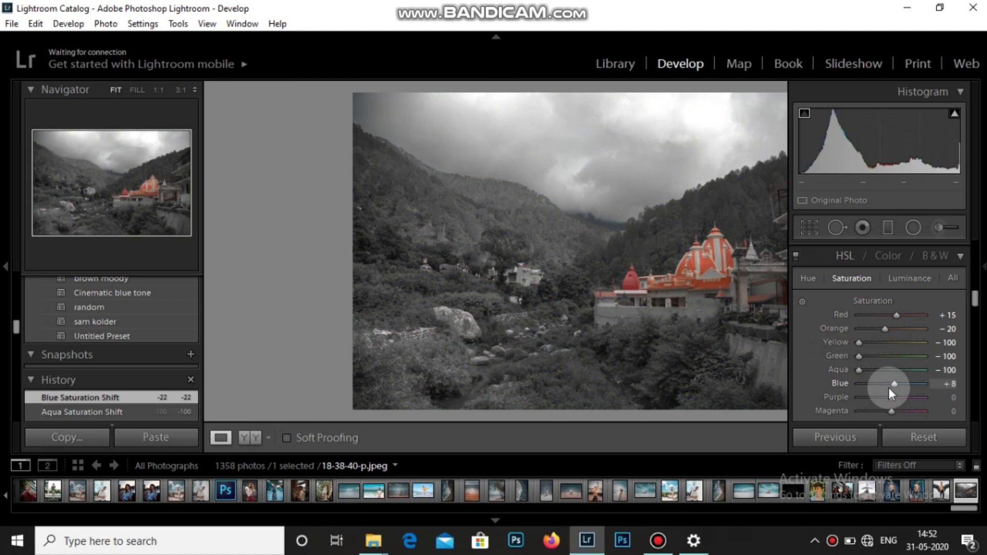
left_click_drag(888, 388, 889, 393)
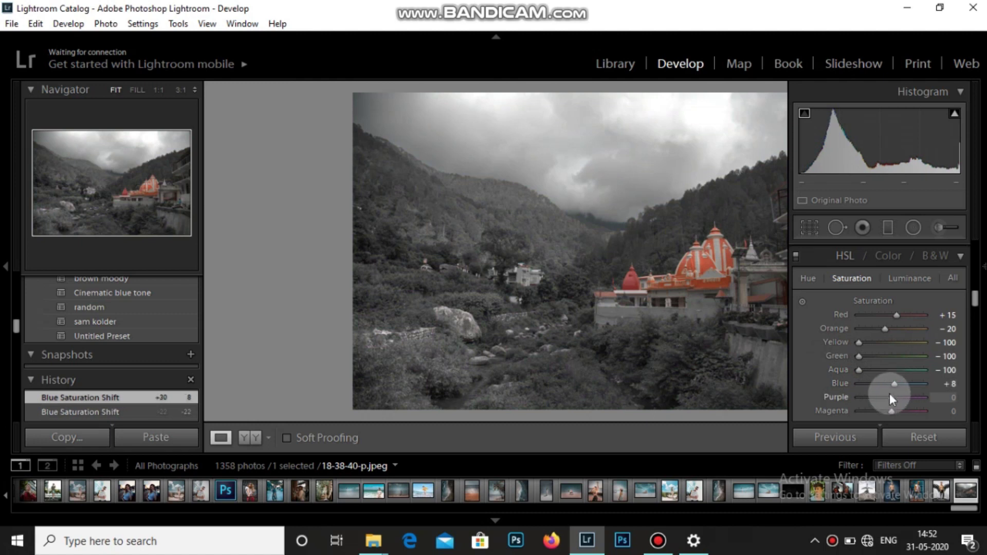
left_click(889, 393)
key("Up")
key("Up")
key("Down")
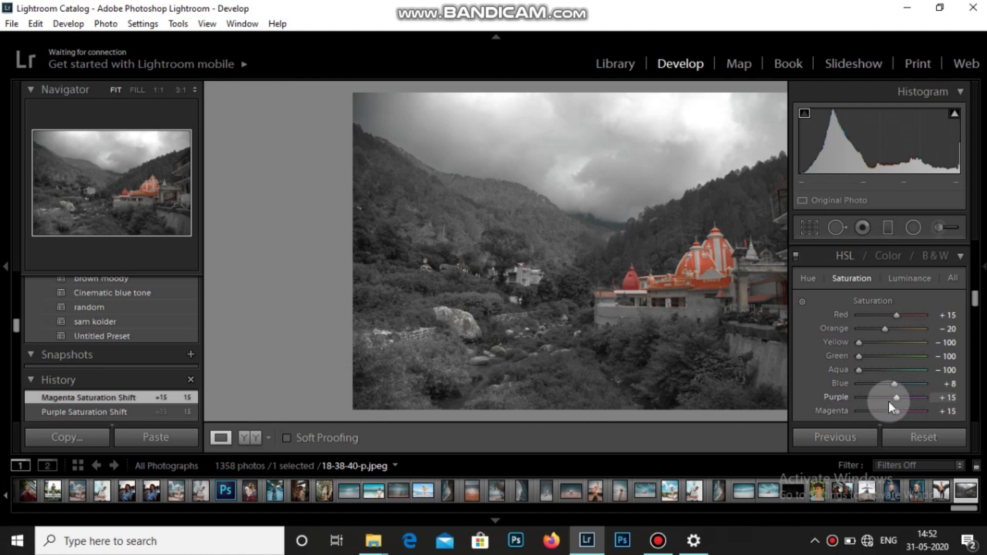
Tint the split-toning highlights with hue 44 and saturation 15
scroll(822, 362, "down", 3)
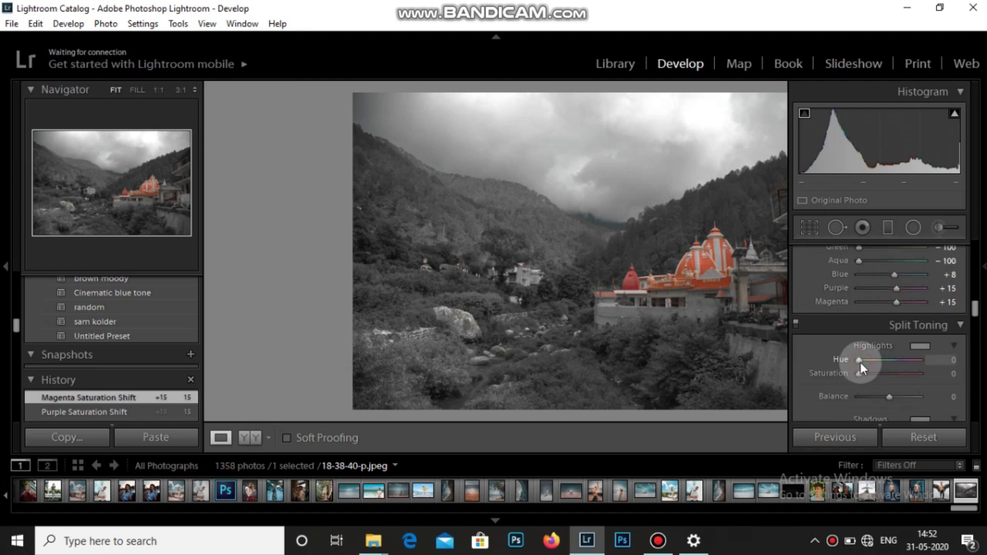
left_click_drag(859, 362, 868, 362)
left_click(952, 360)
type("44")
key("Return")
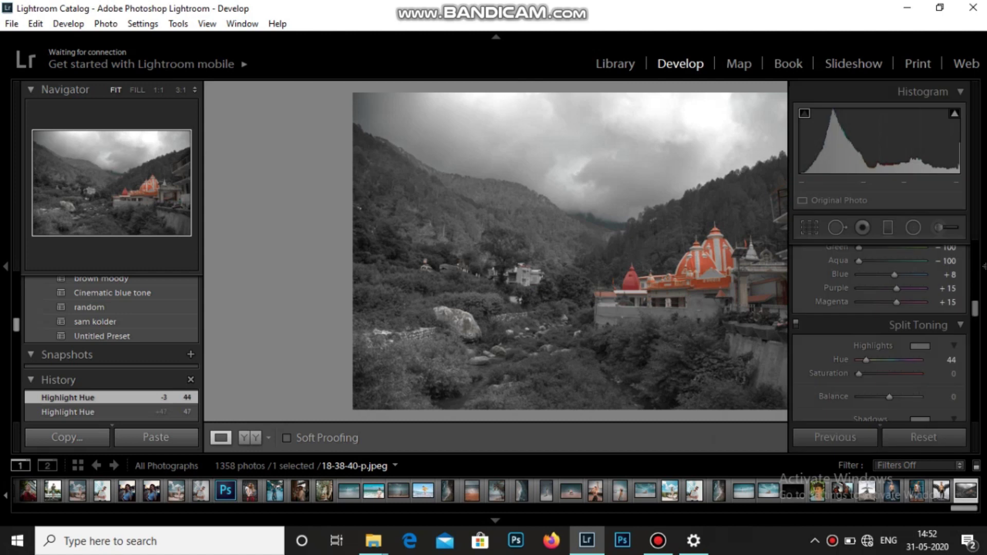
left_click_drag(862, 375, 872, 375)
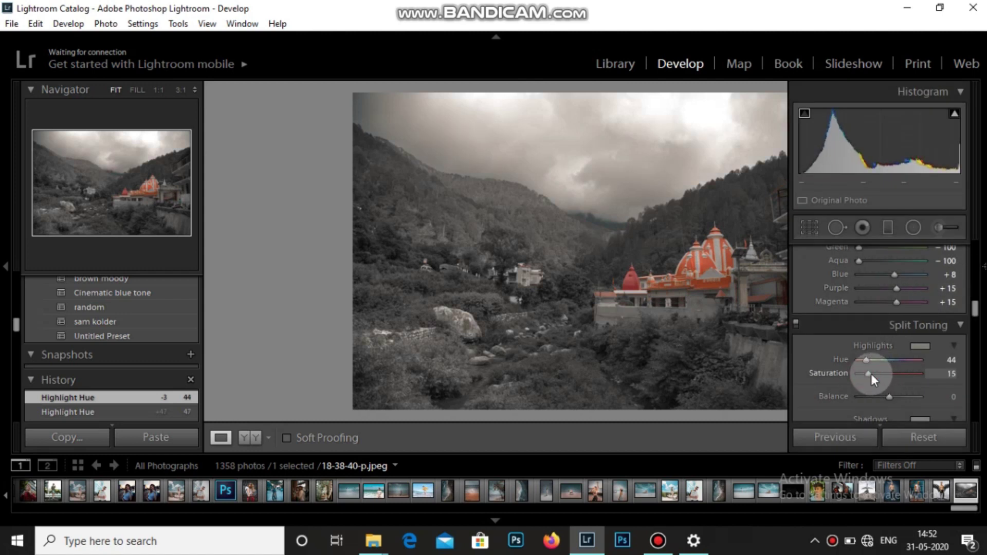
Tint the shadows teal with hue 206 and saturation 34
scroll(842, 380, "down", 3)
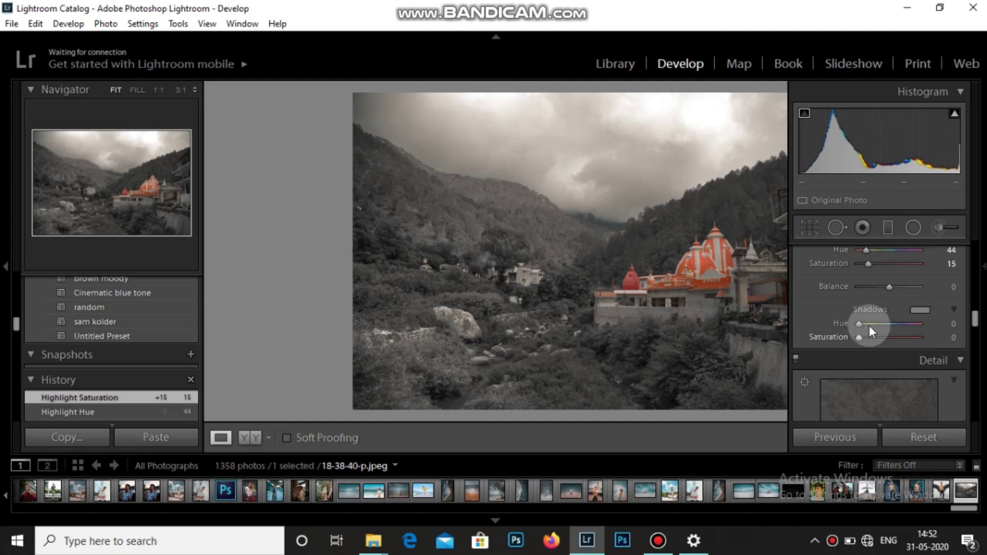
left_click_drag(858, 325, 898, 328)
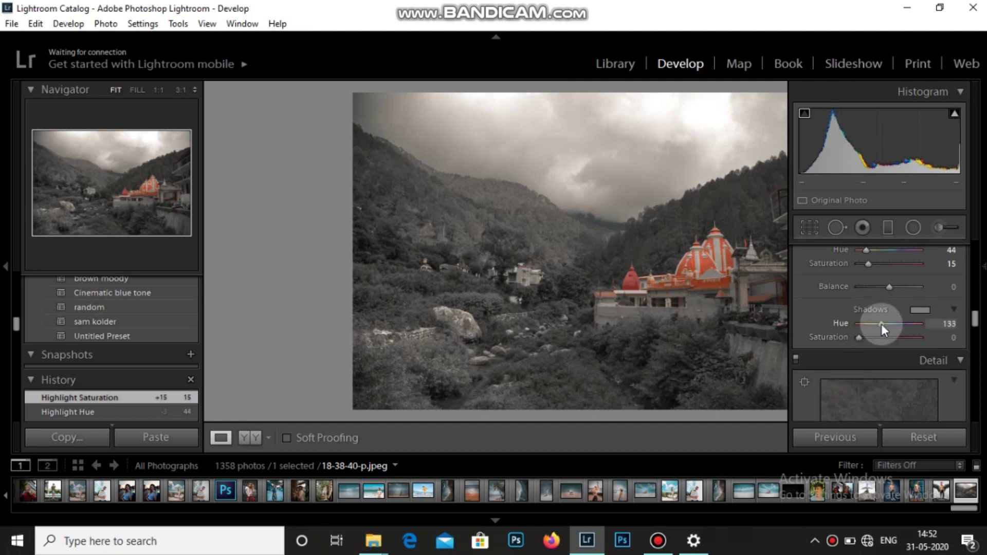
left_click_drag(894, 331, 870, 343)
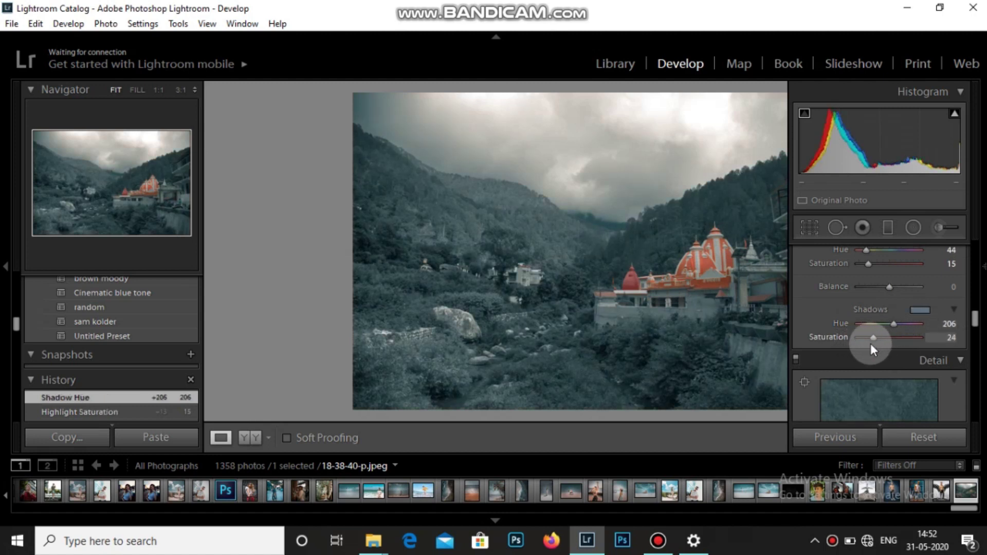
left_click_drag(871, 343, 880, 343)
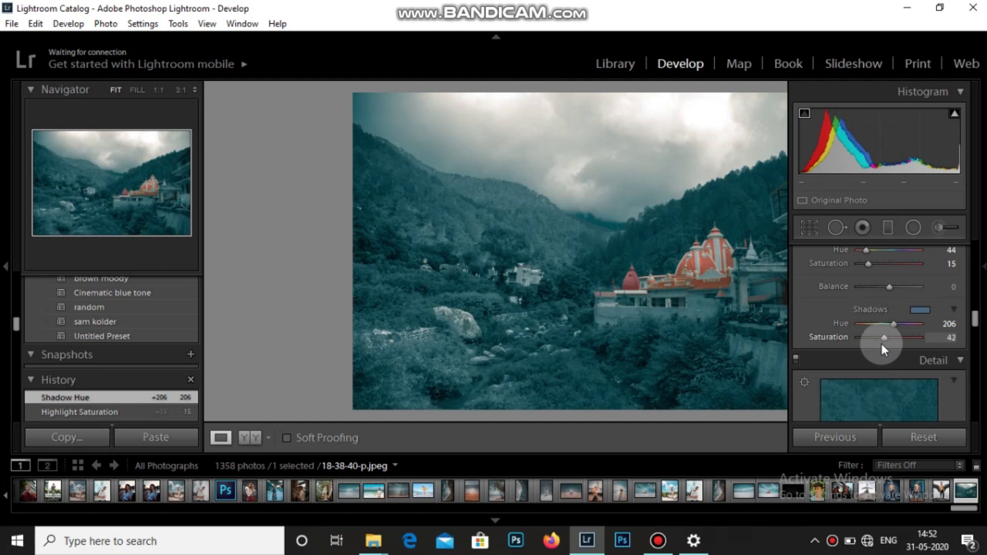
left_click(938, 337)
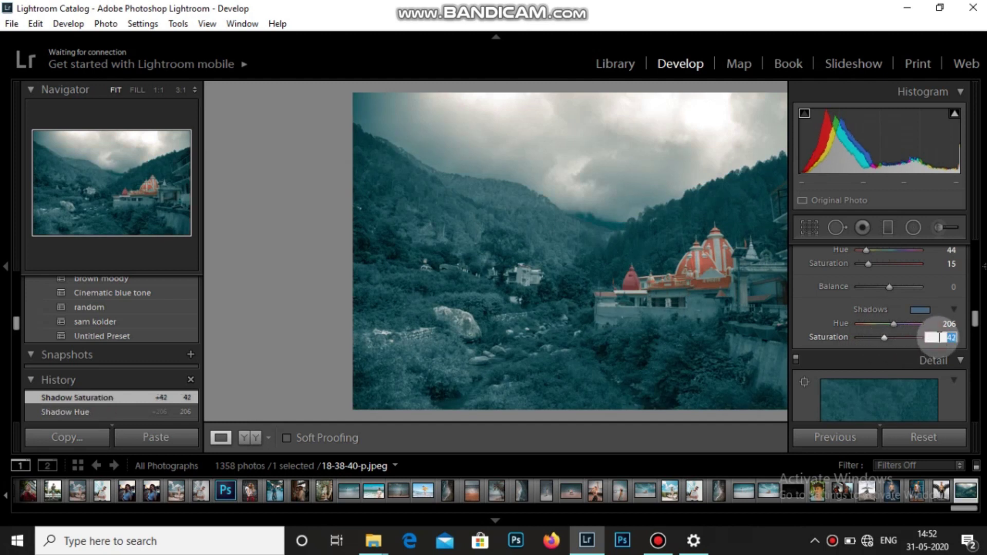
type("34")
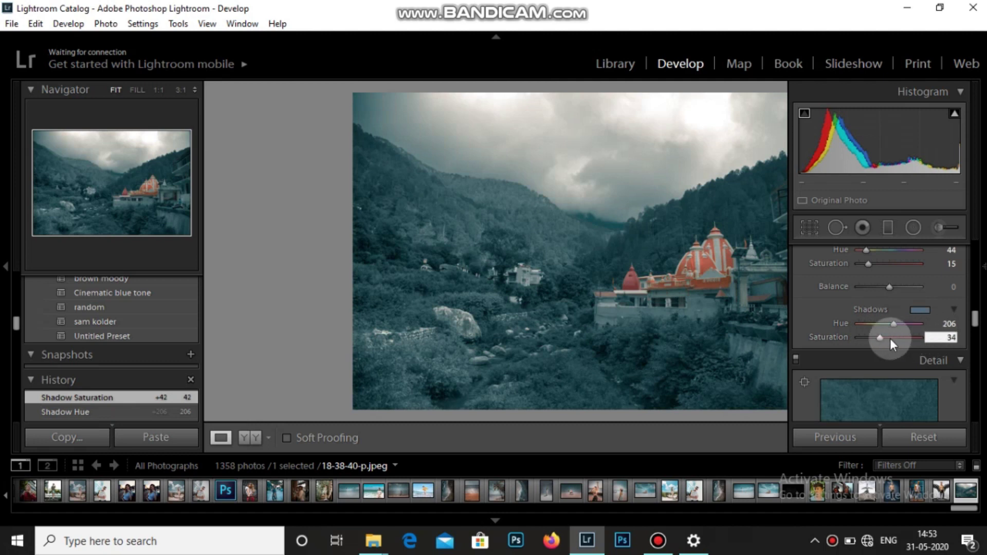
Set Sharpening Amount to 14 in the Detail panel
scroll(788, 349, "down", 1)
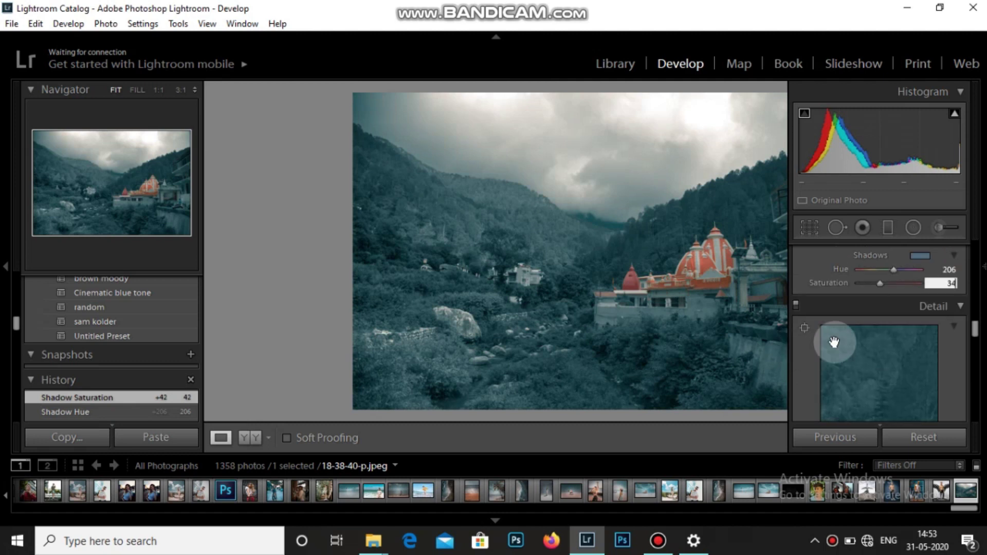
scroll(832, 344, "down", 3)
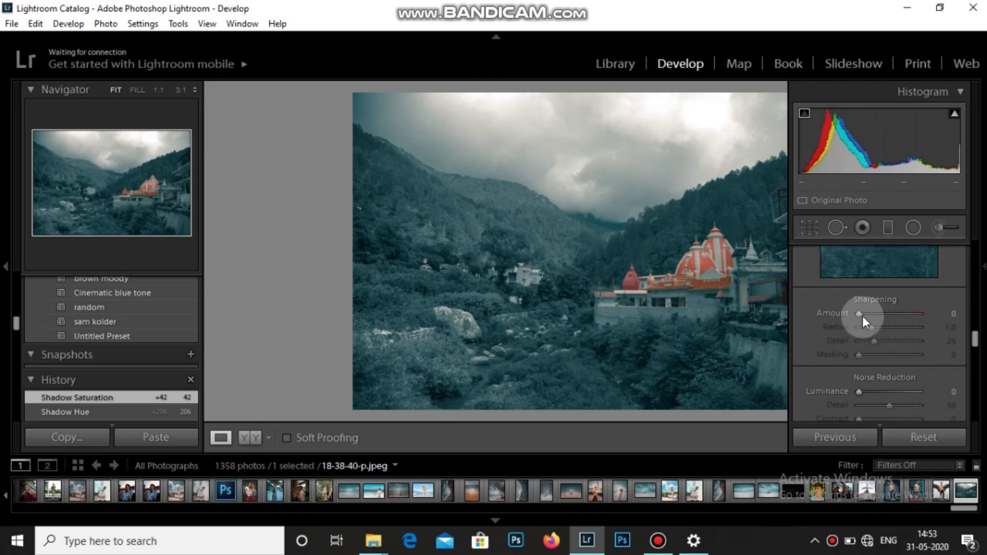
mouse_move(862, 313)
left_mouse_down()
mouse_move(891, 314)
mouse_move(852, 314)
mouse_move(868, 313)
left_mouse_up()
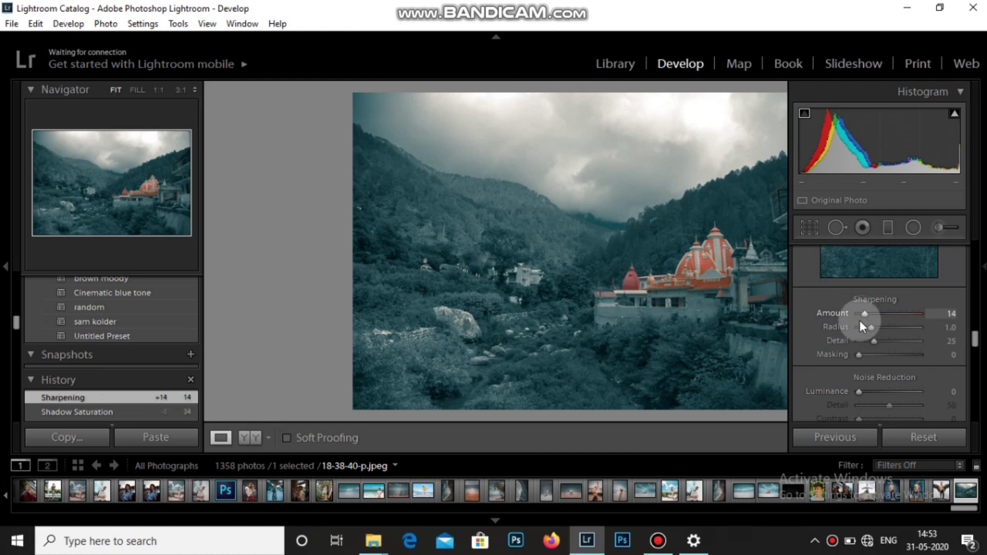
scroll(843, 328, "up", 2)
scroll(820, 342, "down", 2)
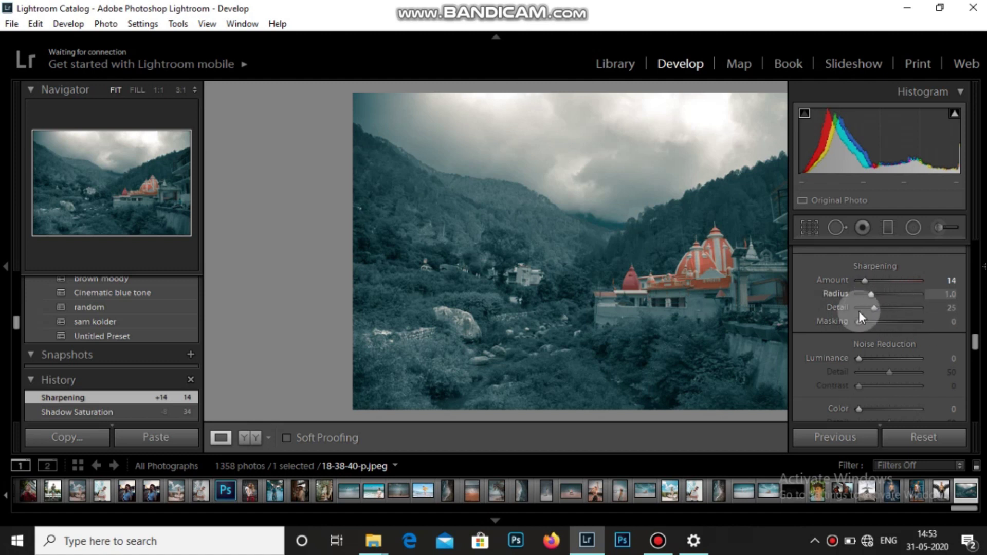
scroll(822, 324, "down", 2)
scroll(799, 332, "down", 4)
scroll(804, 329, "up", 2)
scroll(822, 316, "up", 2)
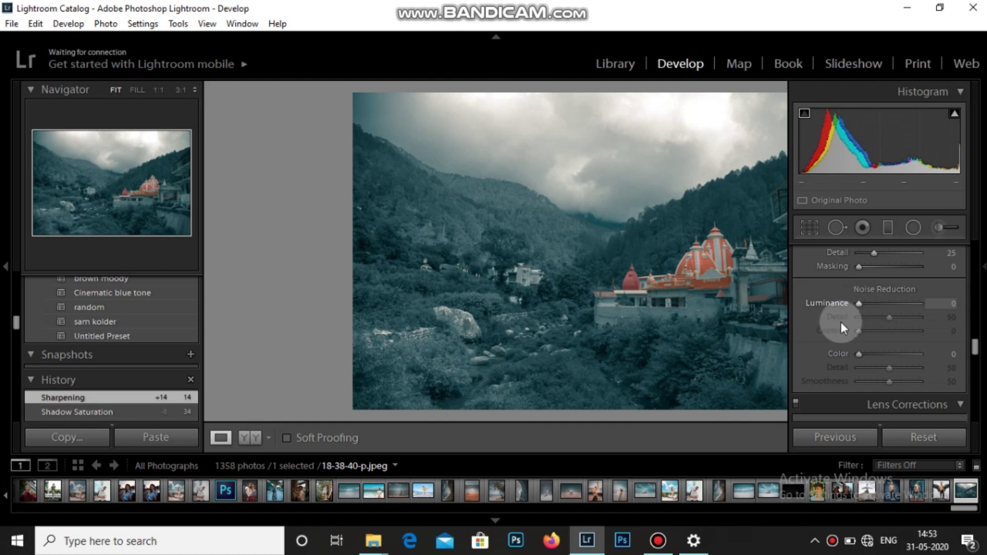
Set colour noise reduction to 12, detail 52 and smoothness 69
left_click(864, 352)
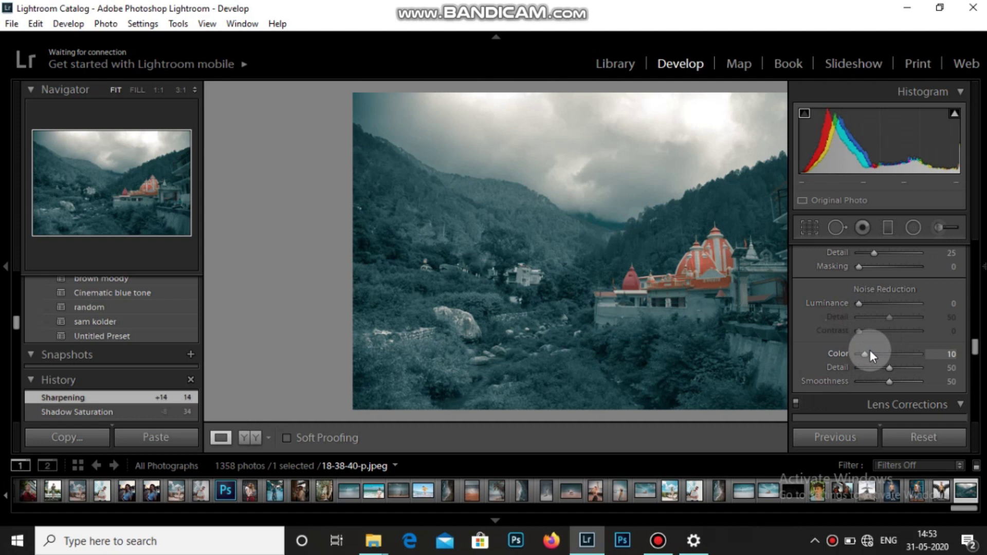
left_click_drag(871, 350, 863, 366)
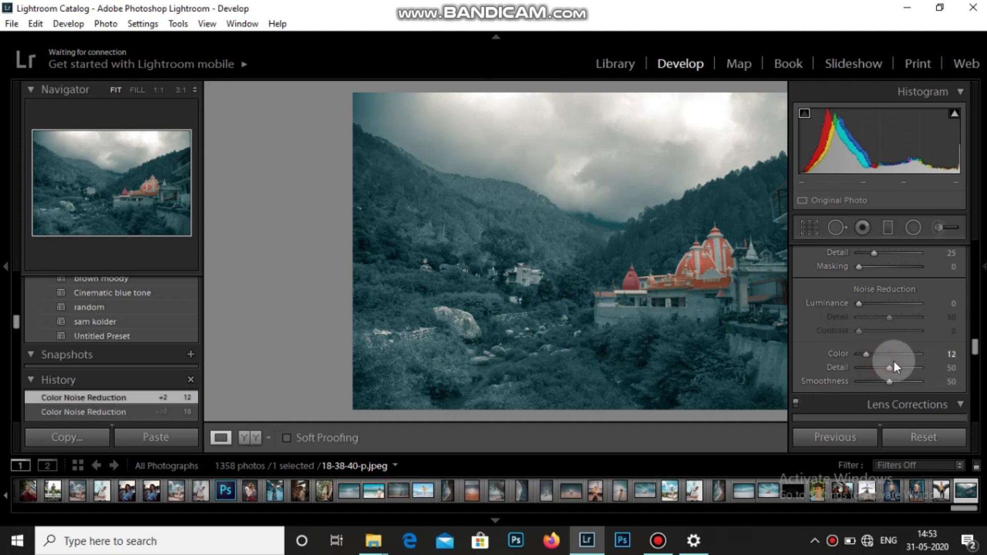
left_click(893, 366)
left_click_drag(892, 368, 894, 372)
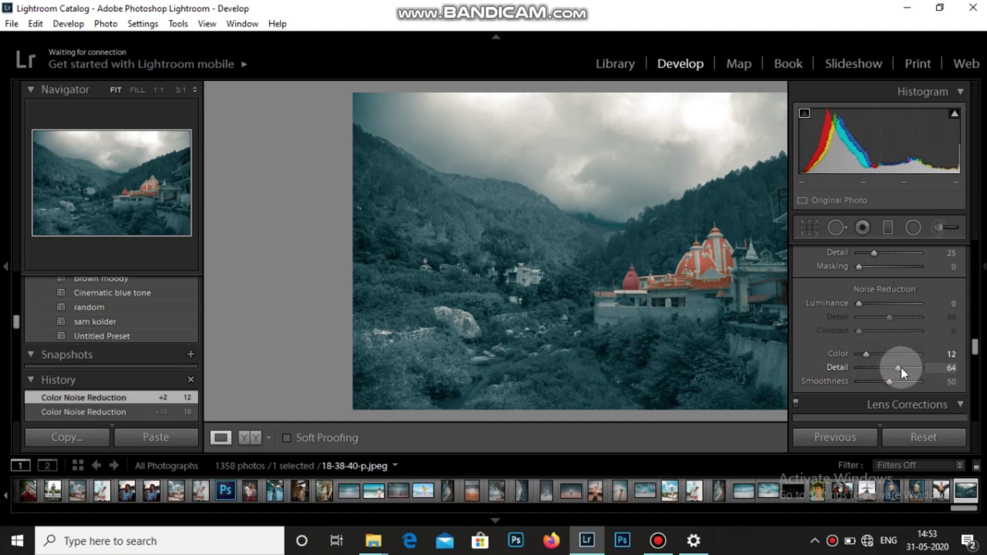
left_click_drag(887, 382, 899, 382)
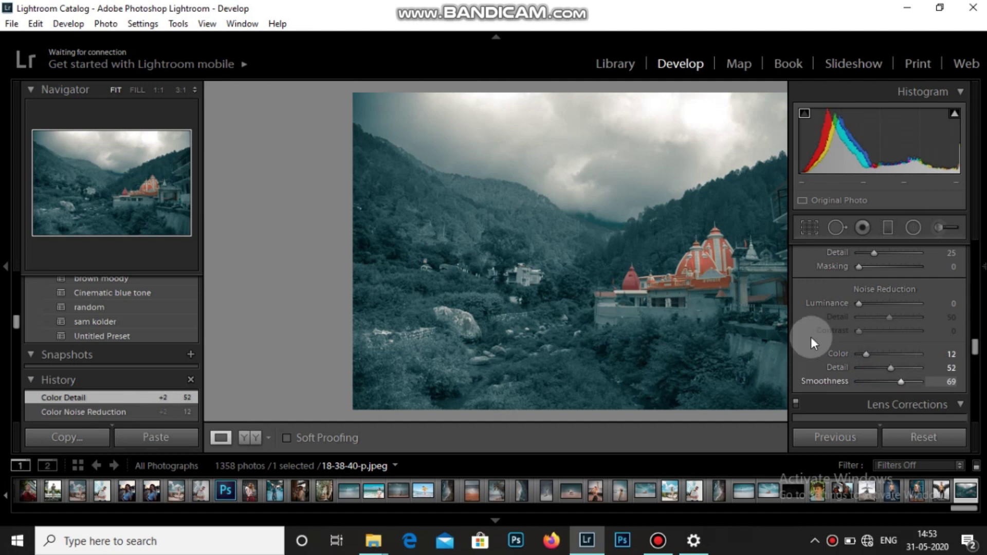
Add a post-crop vignette with Amount -12 and Midpoint 64
scroll(825, 353, "down", 3)
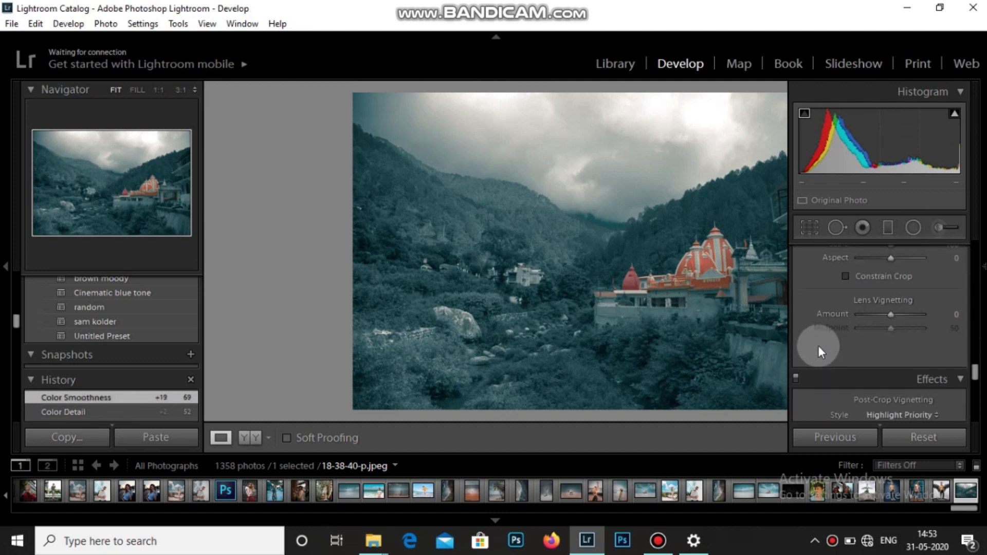
scroll(818, 346, "down", 2)
scroll(818, 345, "down", 2)
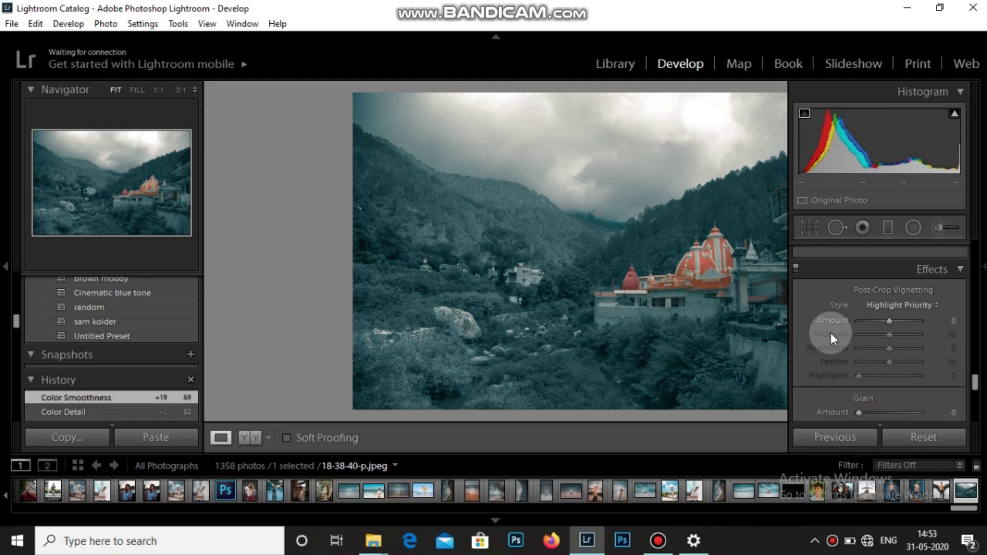
left_click_drag(883, 322, 886, 327)
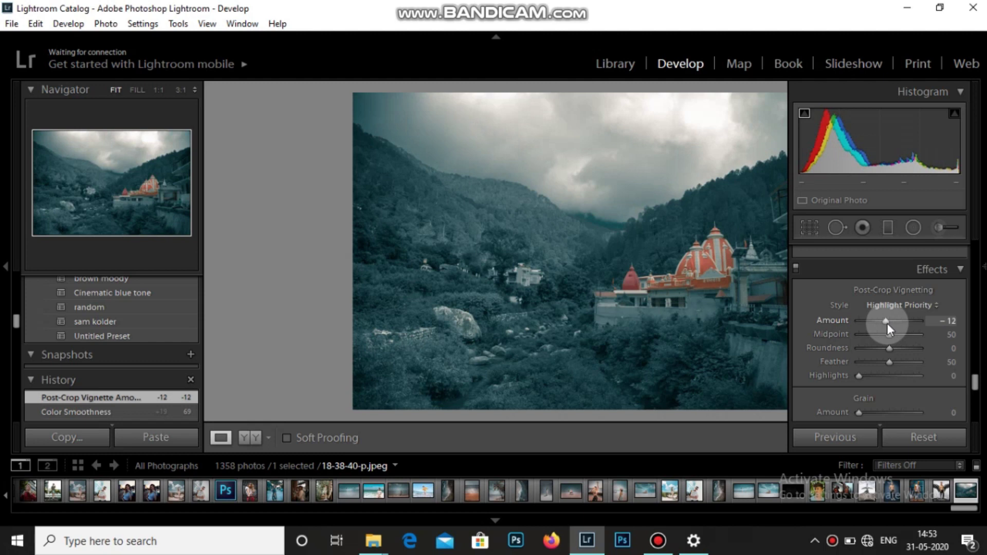
mouse_move(888, 334)
left_mouse_down()
mouse_move(907, 337)
mouse_move(884, 334)
mouse_move(898, 334)
left_mouse_up()
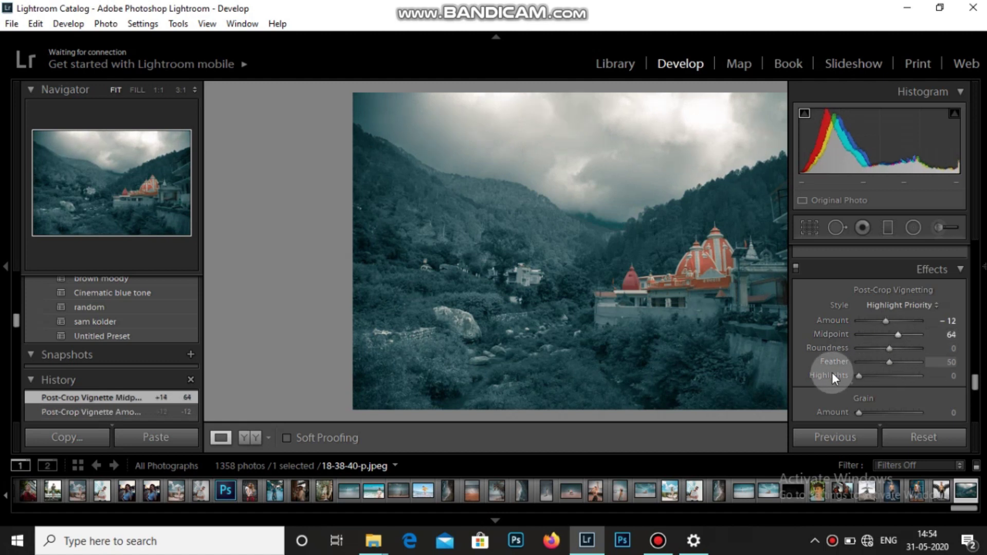
scroll(832, 372, "down", 3)
scroll(801, 378, "down", 2)
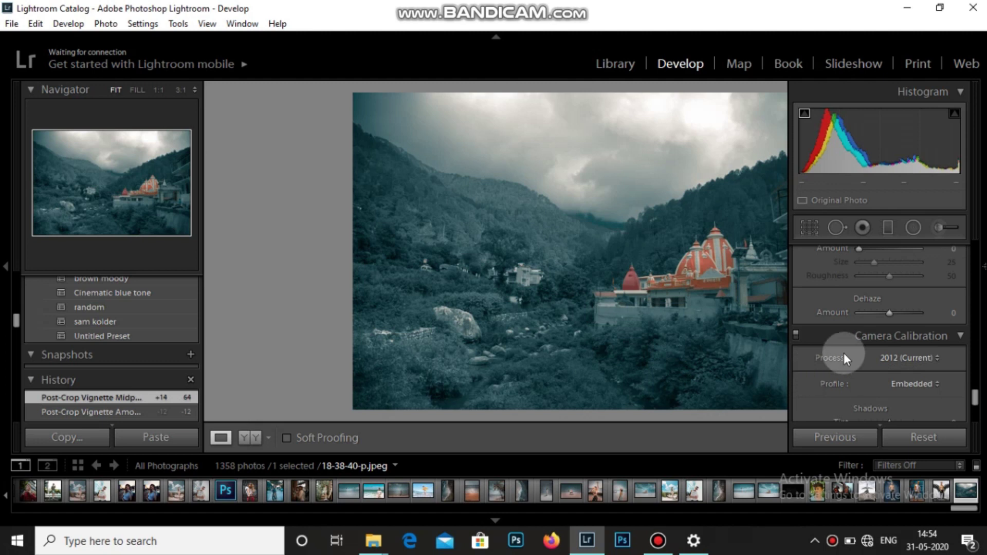
Add +15 Dehaze and push the Red Primary Hue to +100
scroll(844, 352, "up", 1)
left_click_drag(888, 368, 889, 366)
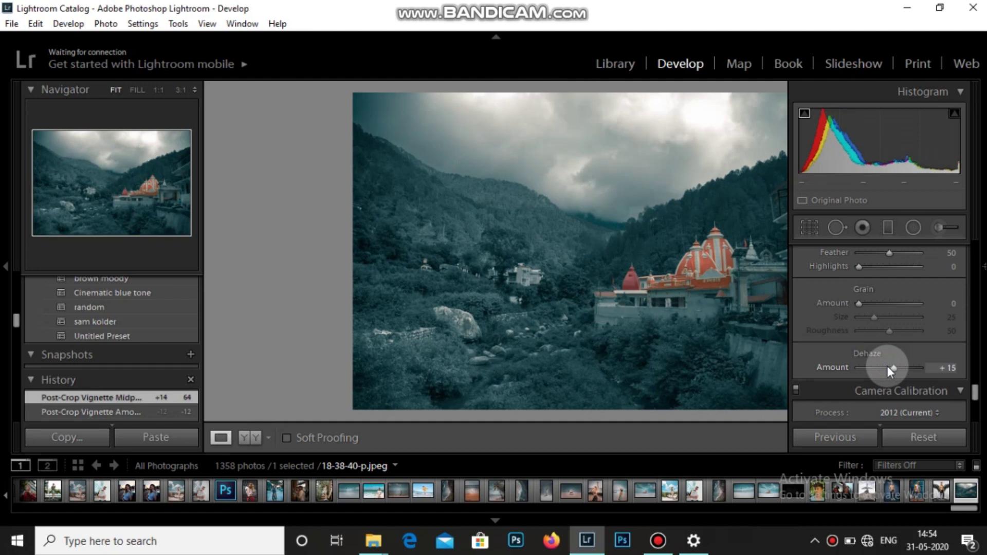
scroll(853, 356, "down", 1)
scroll(833, 347, "down", 1)
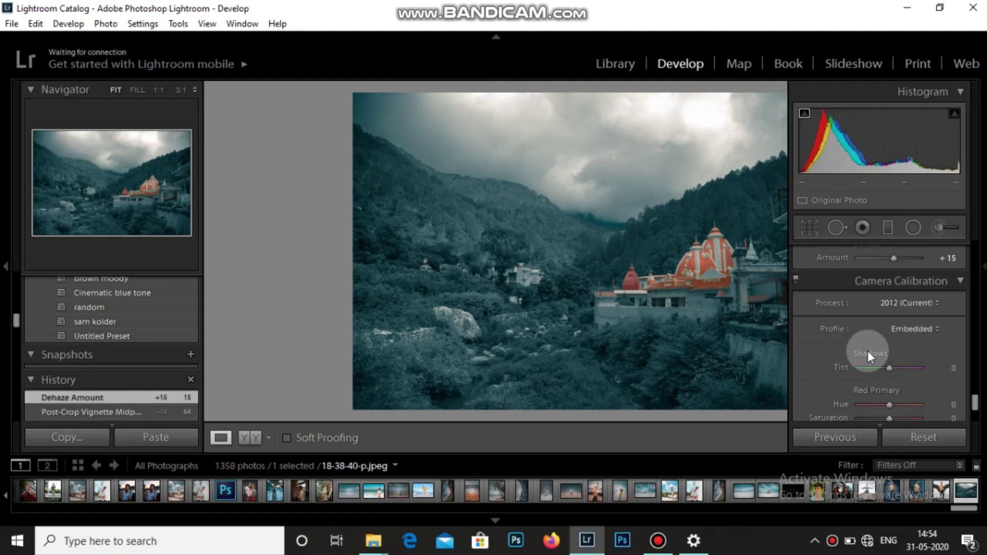
scroll(863, 350, "down", 1)
left_click_drag(889, 350, 936, 350)
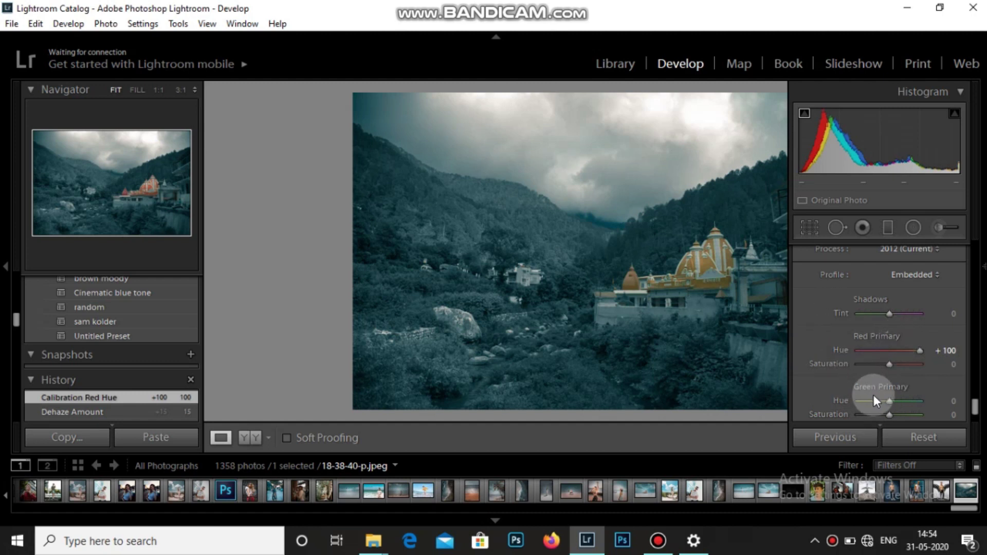
Set Green Primary Hue to +100 and Blue Primary Hue to -100, checking the result
scroll(874, 395, "down", 2)
left_click_drag(876, 341, 936, 338)
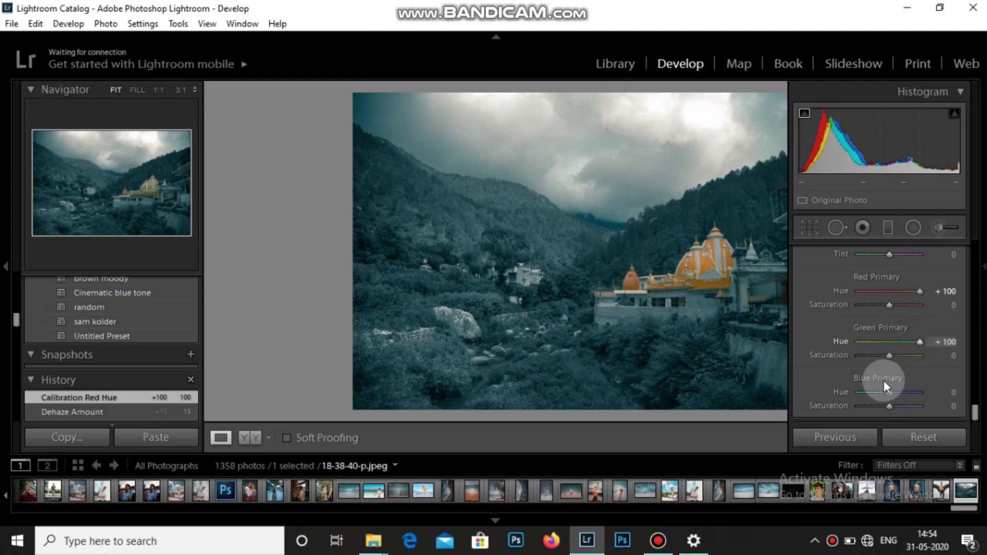
left_click_drag(887, 391, 771, 387)
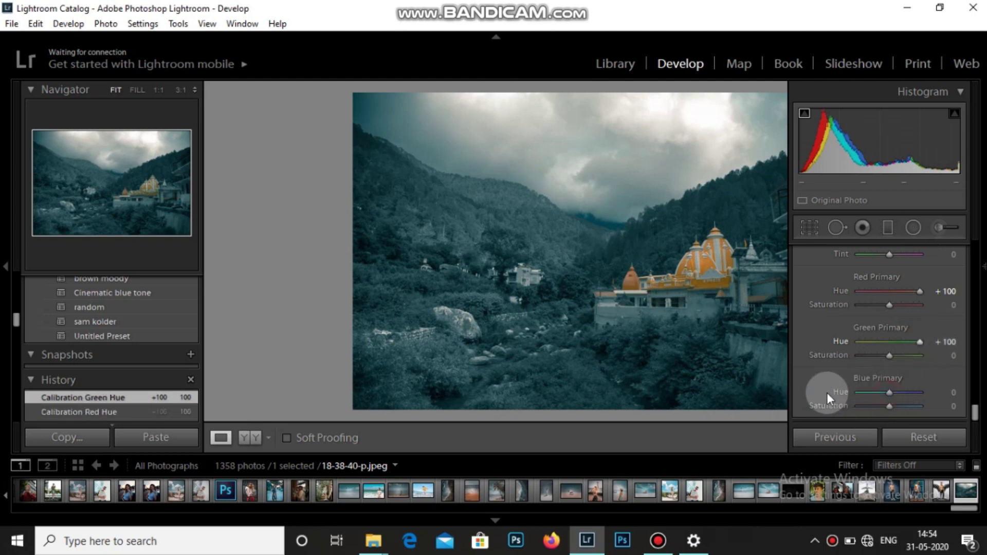
key("F8")
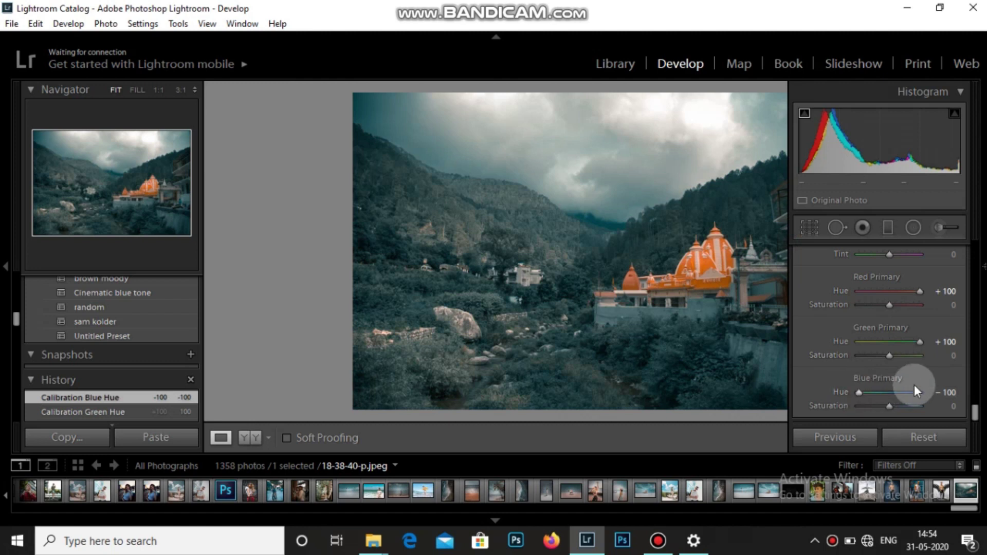
mouse_move(863, 391)
left_mouse_down()
mouse_move(902, 391)
mouse_move(851, 393)
left_mouse_up()
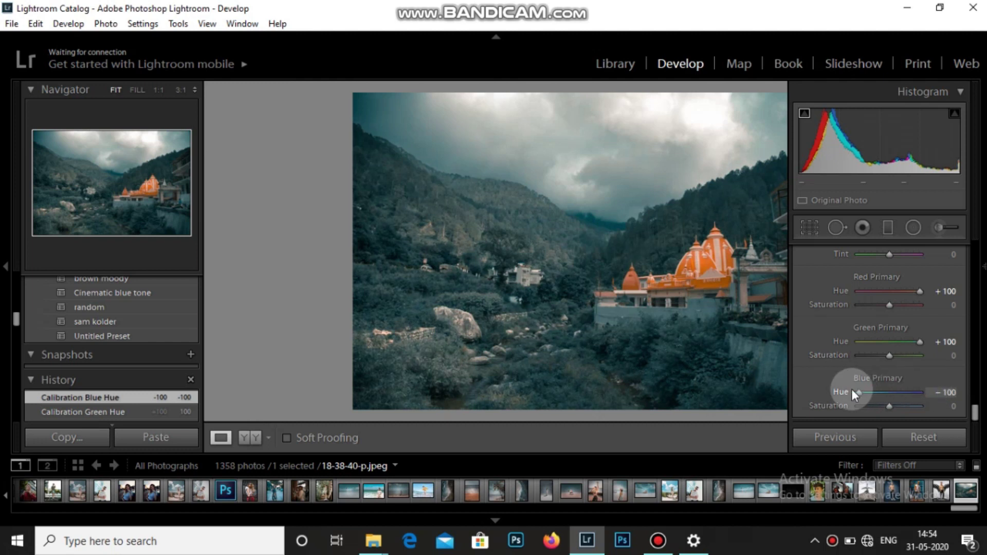
mouse_move(854, 392)
left_mouse_down()
mouse_move(874, 393)
mouse_move(859, 389)
left_mouse_up()
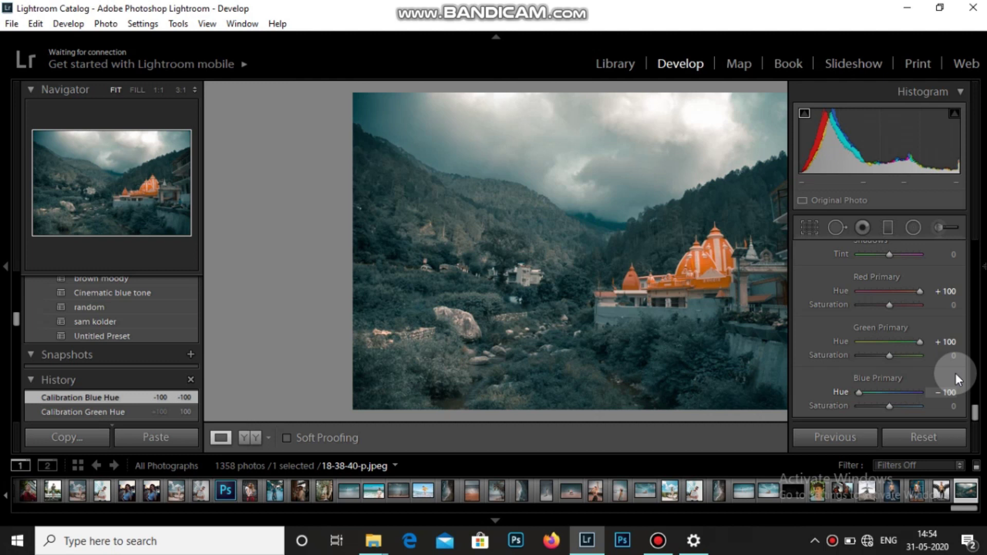
key("F8")
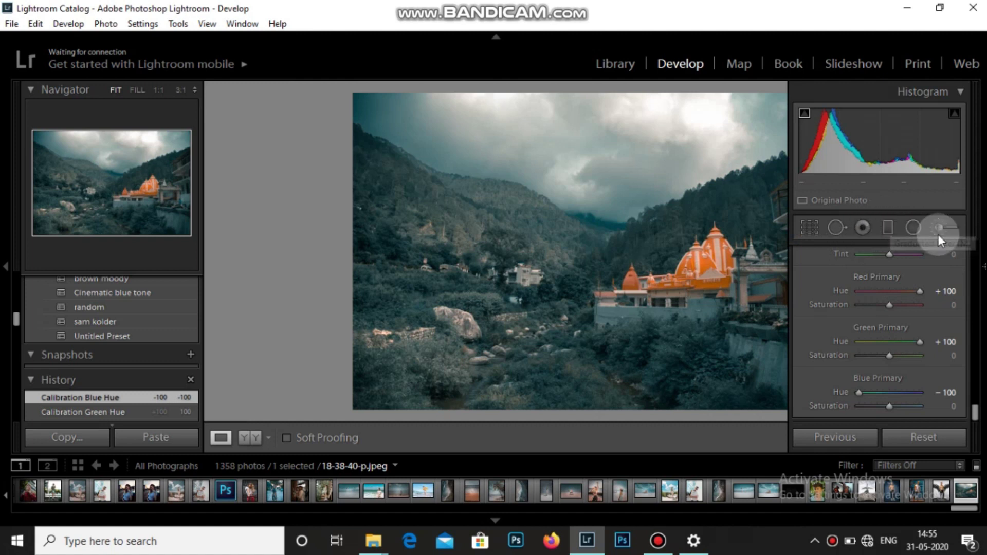
Draw a radial filter ellipse and fit it around the orange temple
left_click(914, 227)
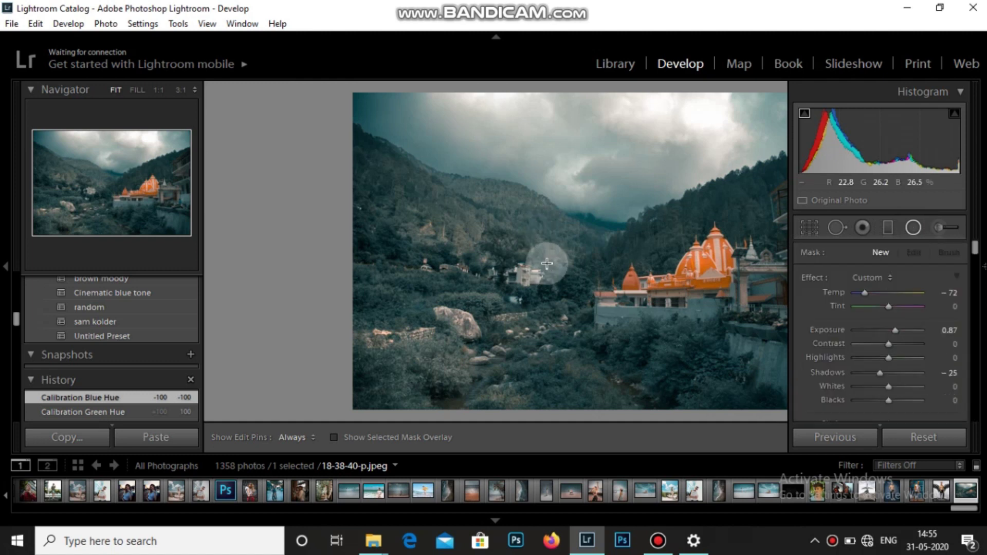
key("F8")
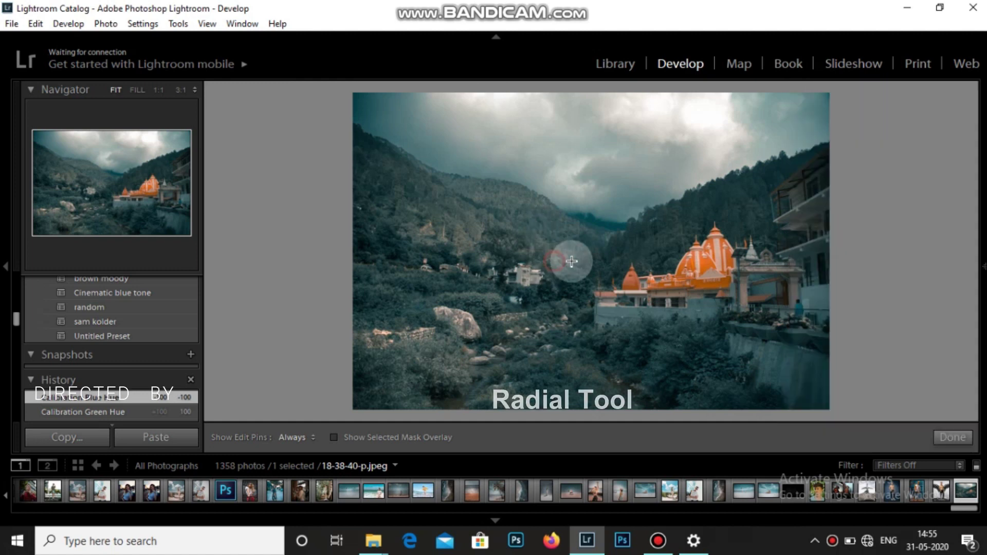
left_click_drag(553, 261, 691, 287)
left_click_drag(746, 312, 770, 317)
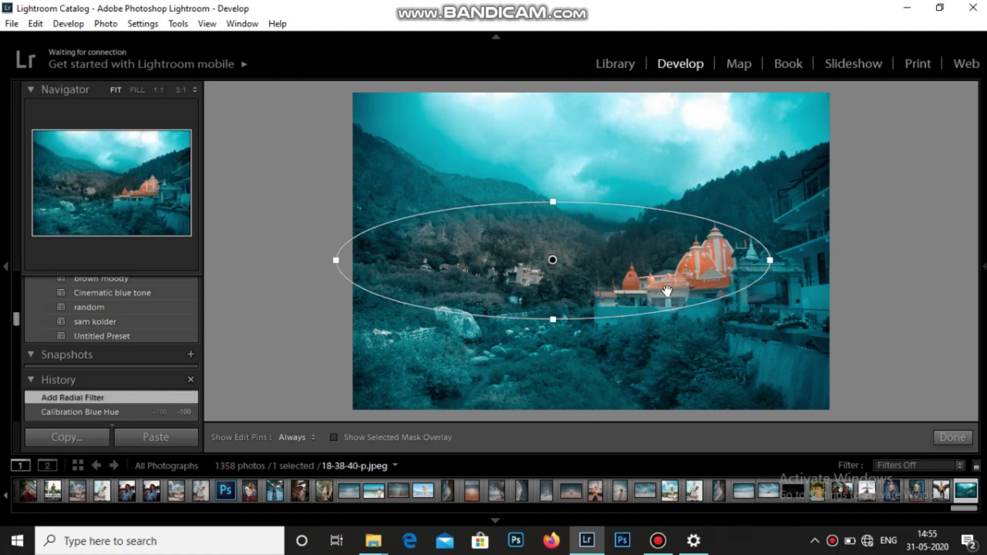
mouse_move(557, 270)
left_mouse_down()
mouse_move(664, 261)
mouse_move(600, 282)
left_mouse_up()
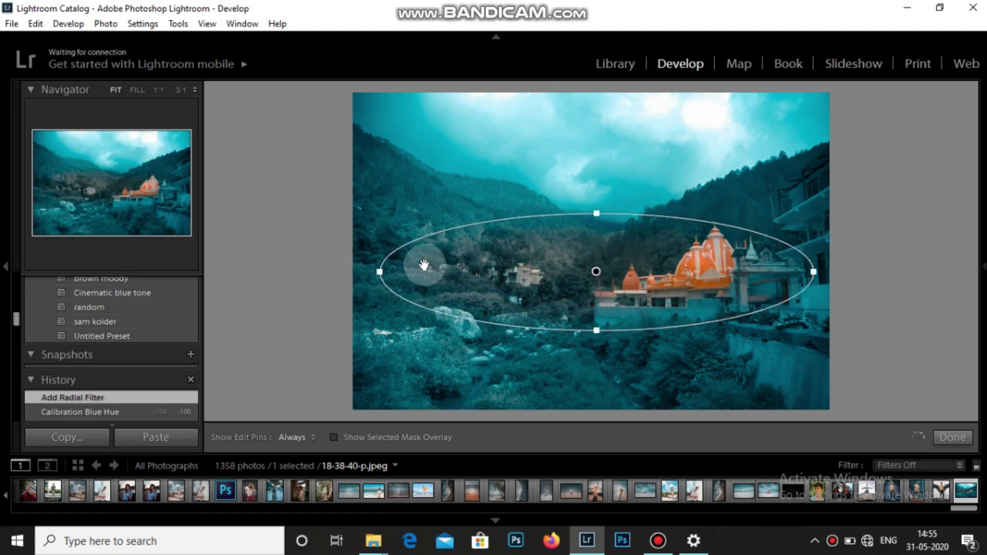
left_click_drag(373, 279, 544, 288)
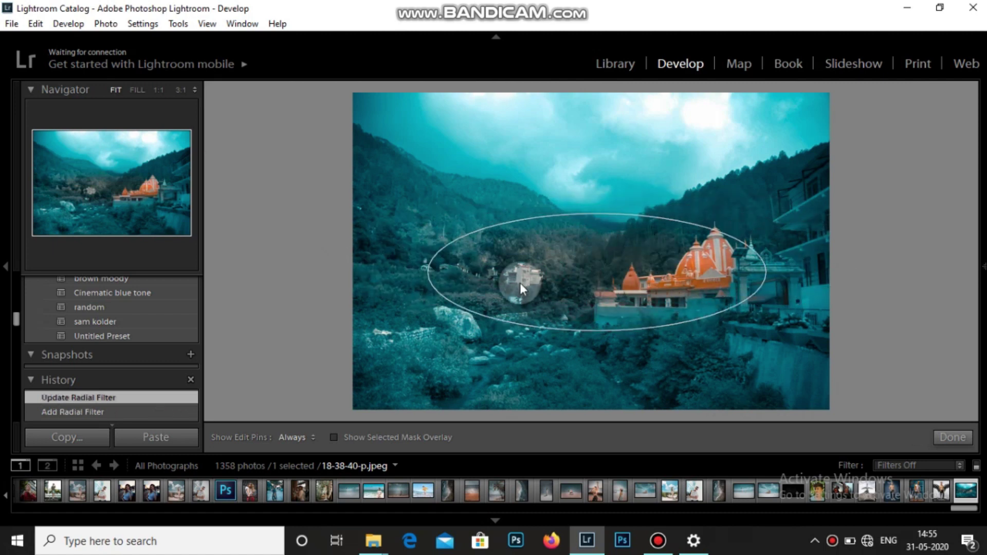
left_click_drag(607, 275, 668, 276)
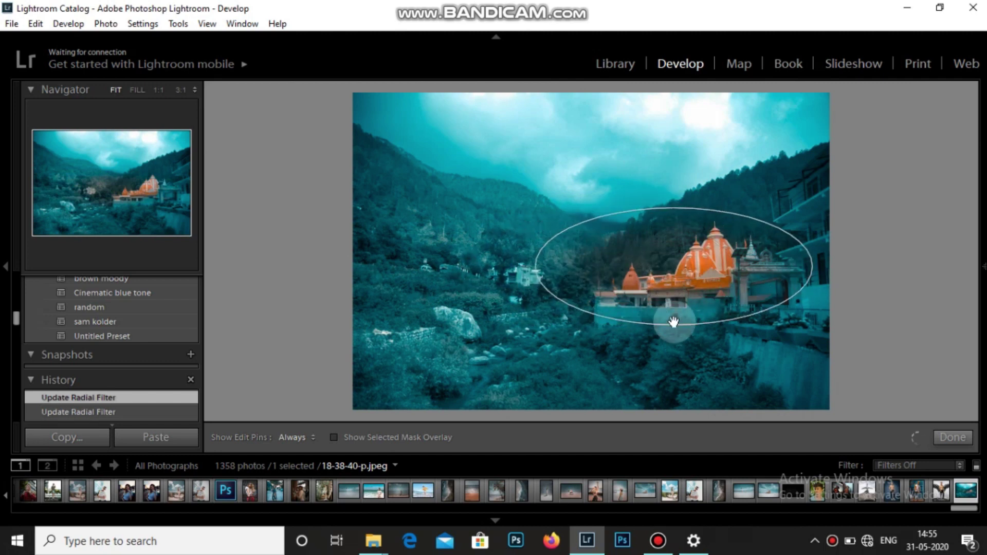
left_click_drag(676, 325, 676, 329)
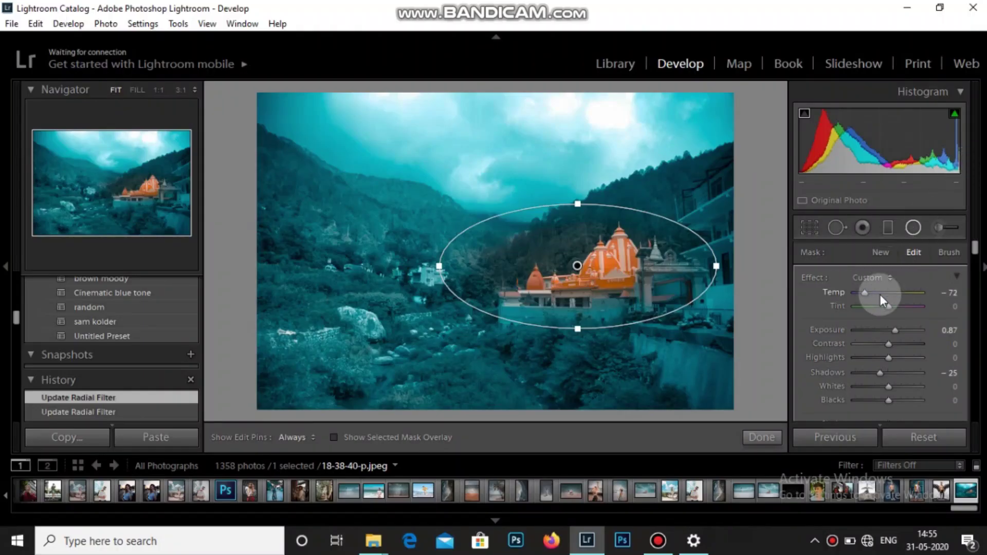
Set the filter's Temp to 0 and exposure to -0.83, then widen the ellipse
left_click_drag(862, 292, 941, 292)
left_click(942, 293)
type("0")
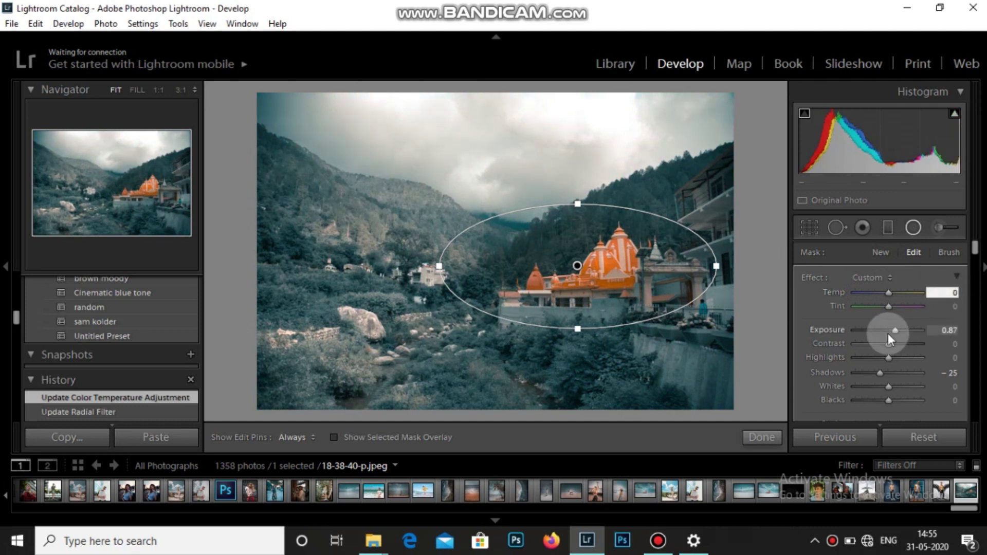
mouse_move(895, 331)
left_mouse_down()
mouse_move(874, 331)
mouse_move(885, 331)
left_mouse_up()
left_click_drag(420, 269, 366, 268)
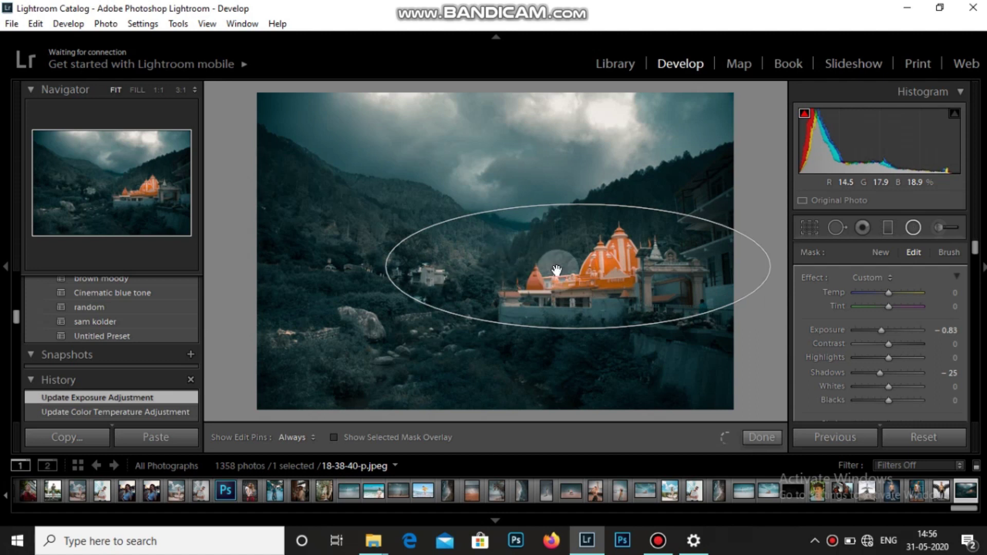
left_click(762, 437)
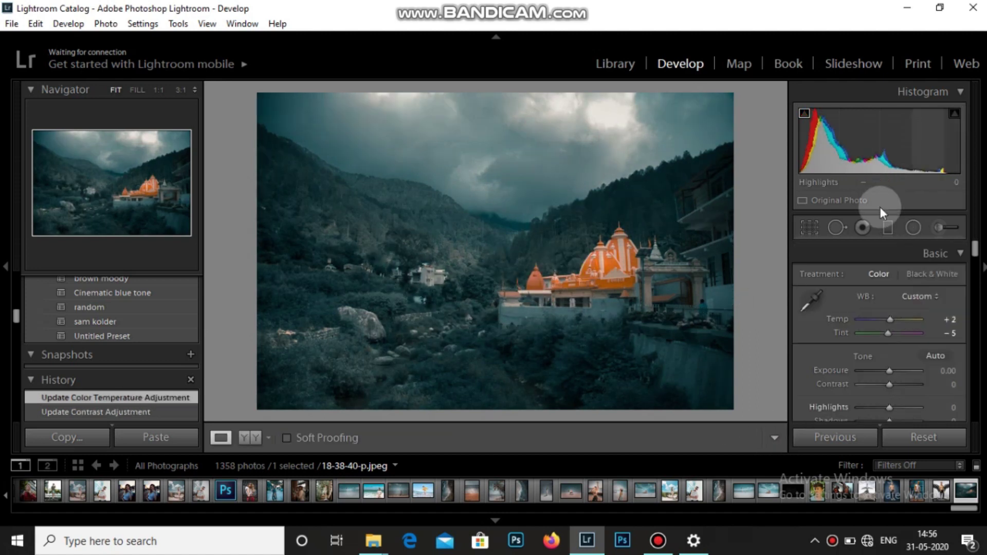
Add a graduated filter from the sky's top with lowered exposure to darken the clouds
left_click(884, 227)
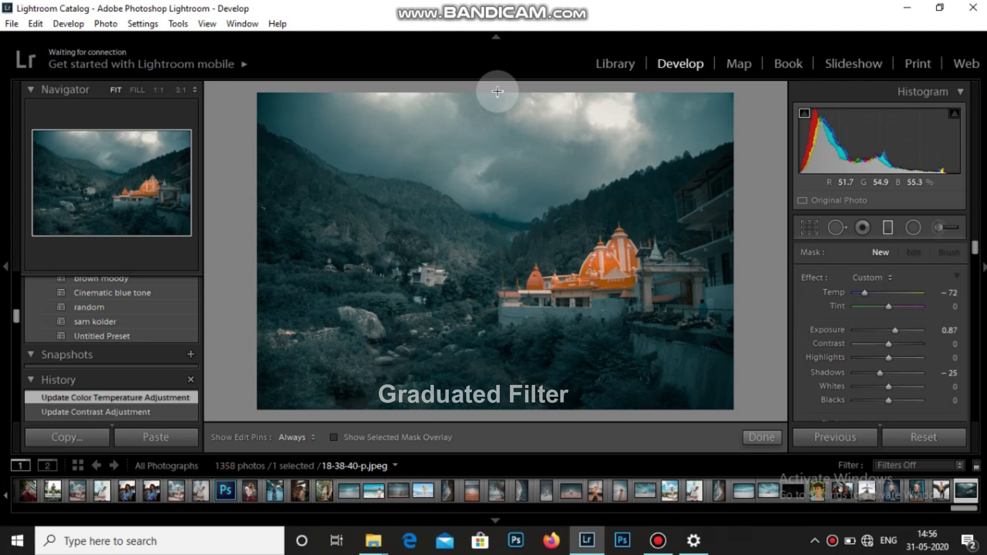
left_click_drag(496, 93, 494, 257)
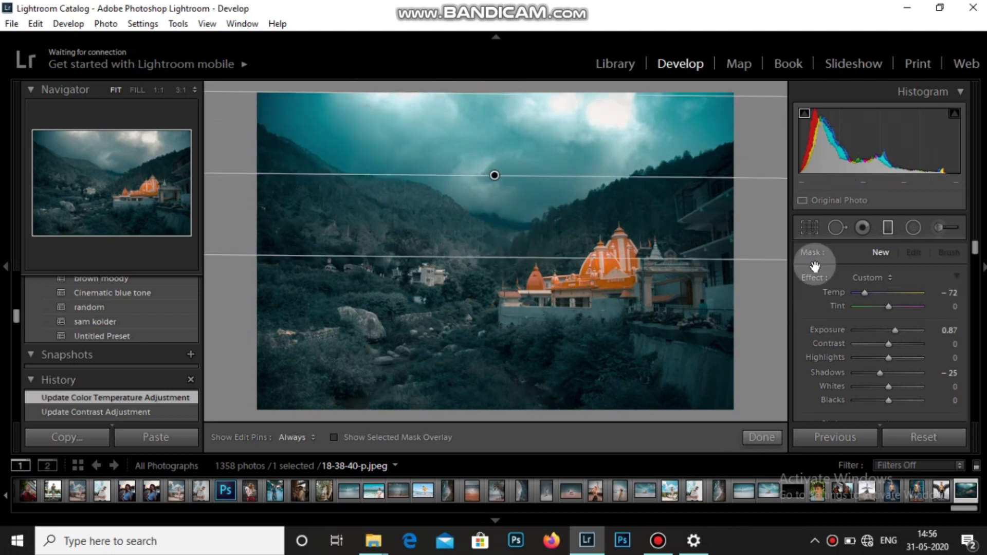
mouse_move(864, 294)
left_mouse_down()
mouse_move(935, 297)
mouse_move(884, 294)
mouse_move(893, 292)
left_mouse_up()
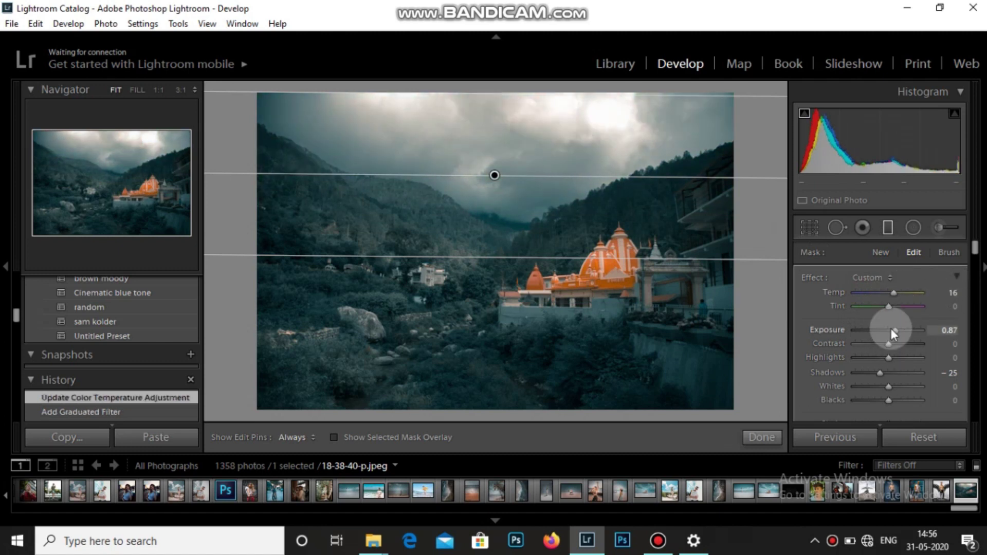
mouse_move(890, 329)
left_mouse_down()
mouse_move(871, 329)
mouse_move(893, 326)
mouse_move(880, 329)
left_mouse_up()
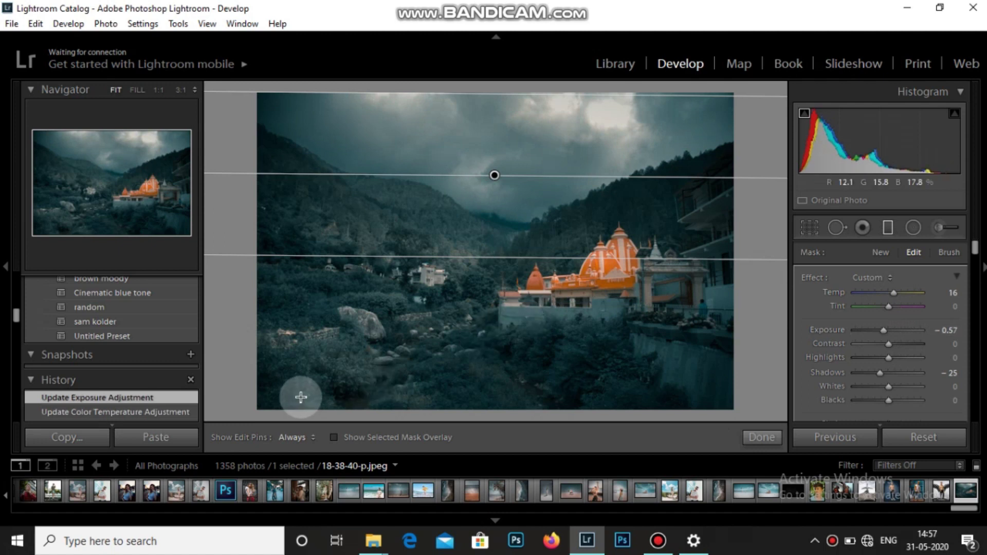
Add a second graduated filter from the bottom up toward the temple, exposure at zero
left_click_drag(513, 408, 512, 376)
left_click_drag(509, 274, 510, 274)
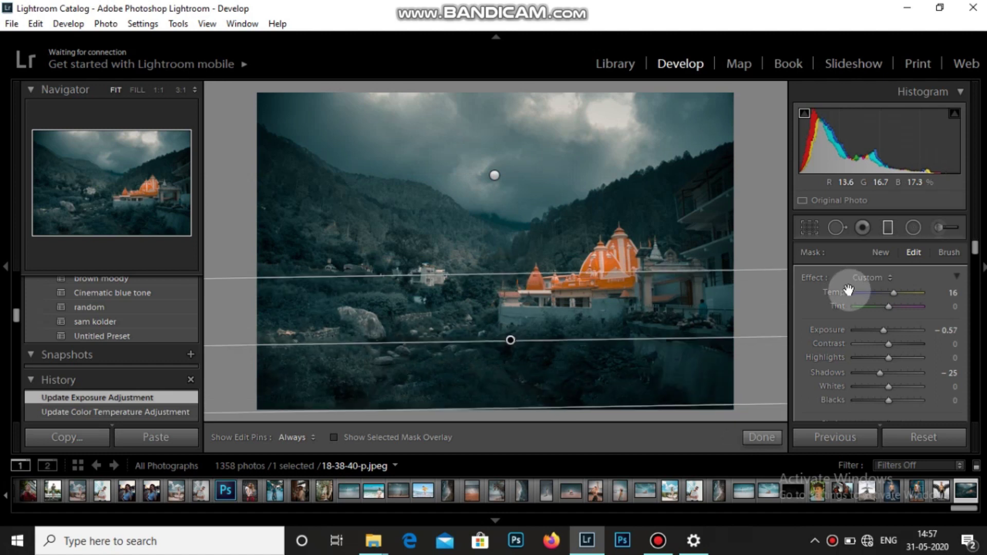
left_click(883, 330)
left_click_drag(884, 329, 886, 328)
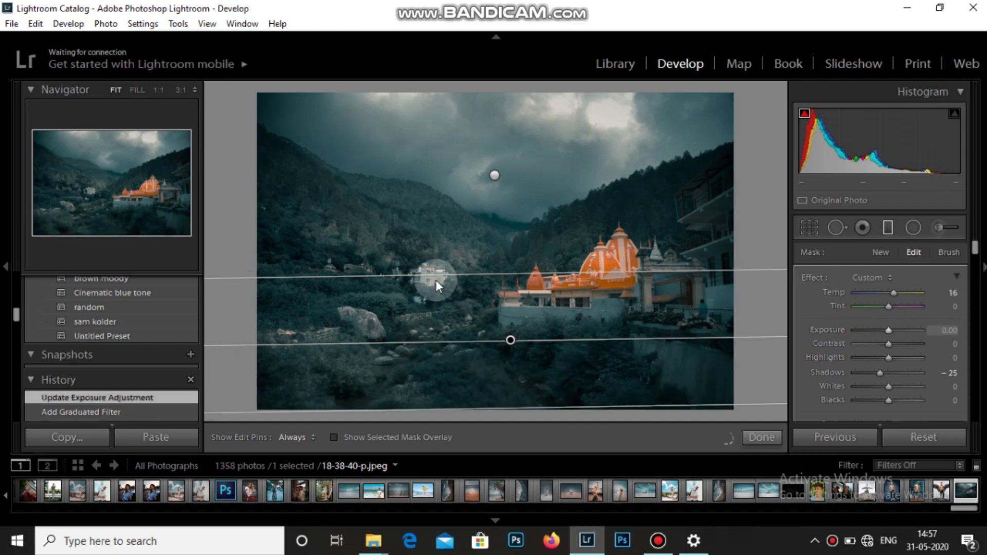
Add a diagonal graduated filter through the temple at exposure -0.57
left_click_drag(264, 231, 824, 329)
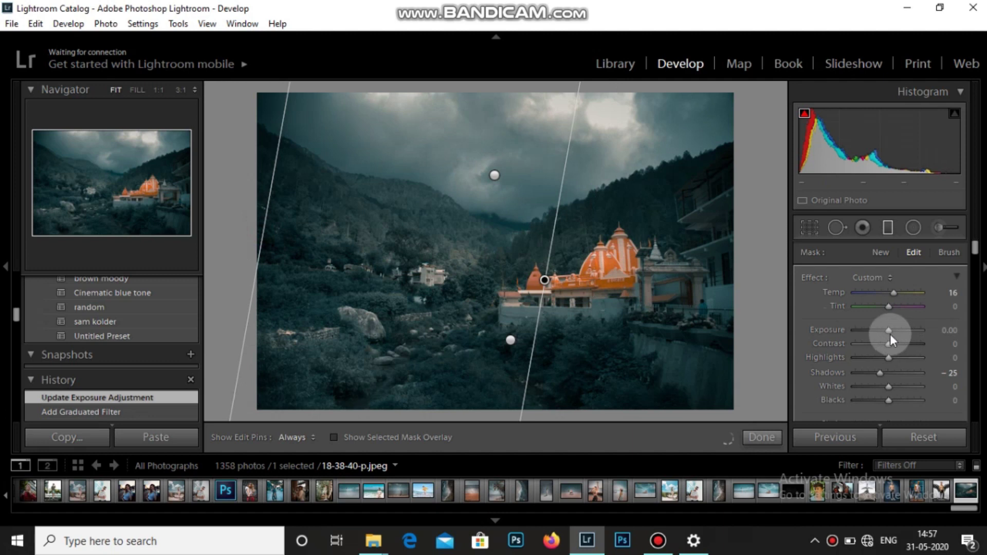
mouse_move(886, 328)
left_mouse_down()
mouse_move(869, 328)
mouse_move(886, 328)
left_mouse_up()
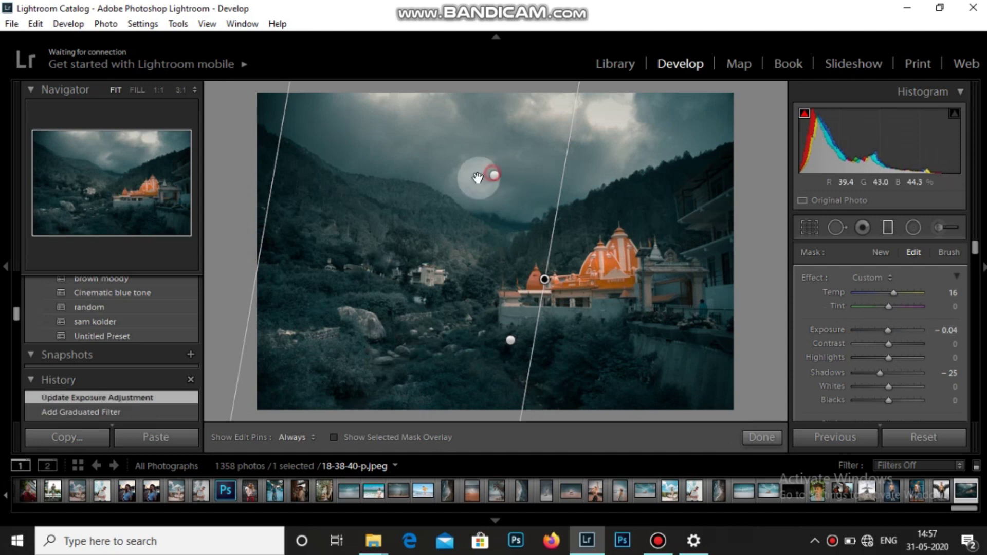
left_click(492, 175)
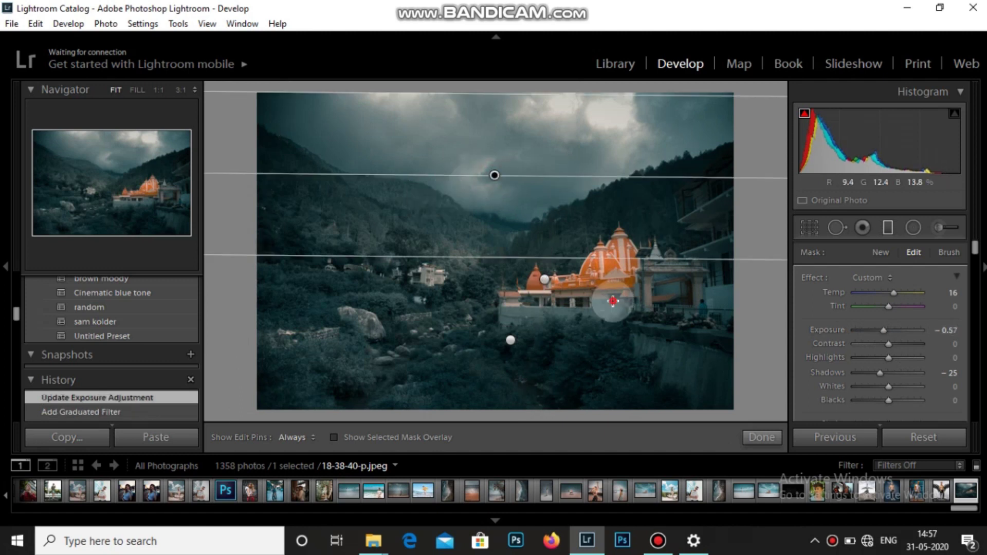
left_click(774, 439)
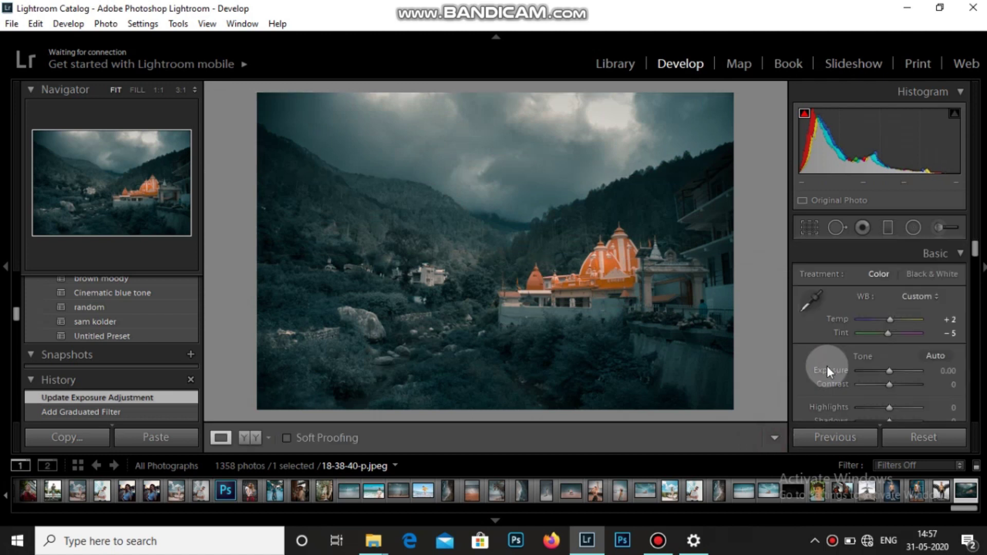
left_click(257, 437)
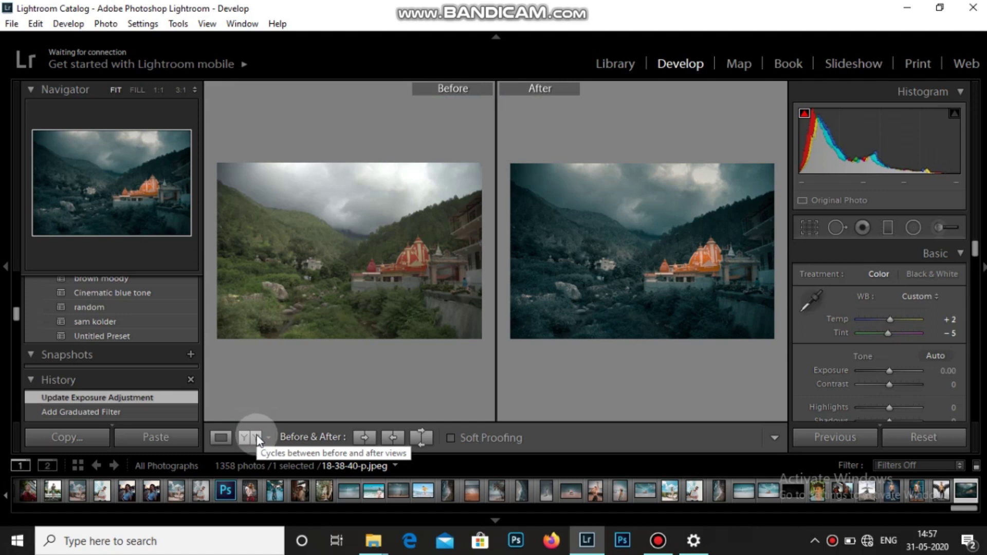
key("Left")
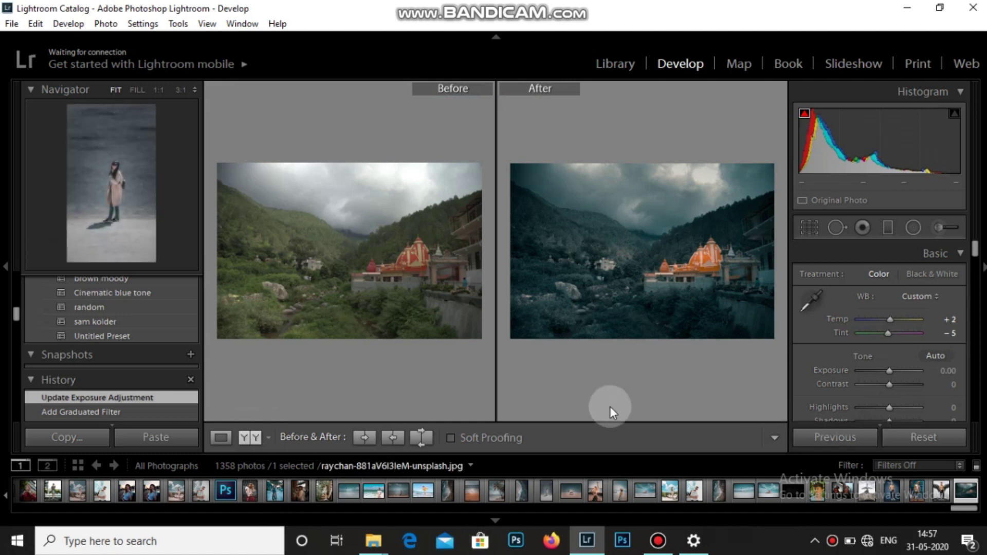
left_click(220, 438)
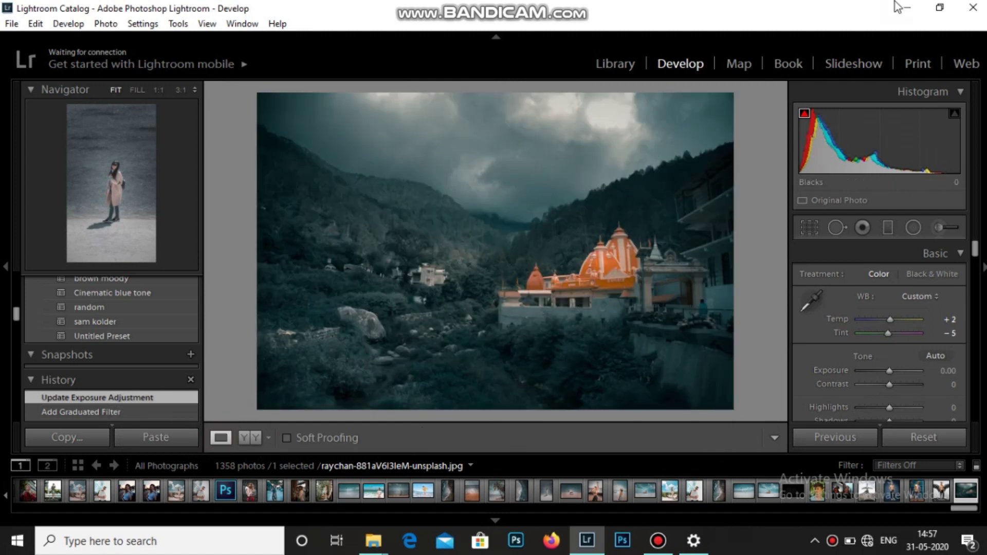
left_click(19, 25)
left_click(35, 24)
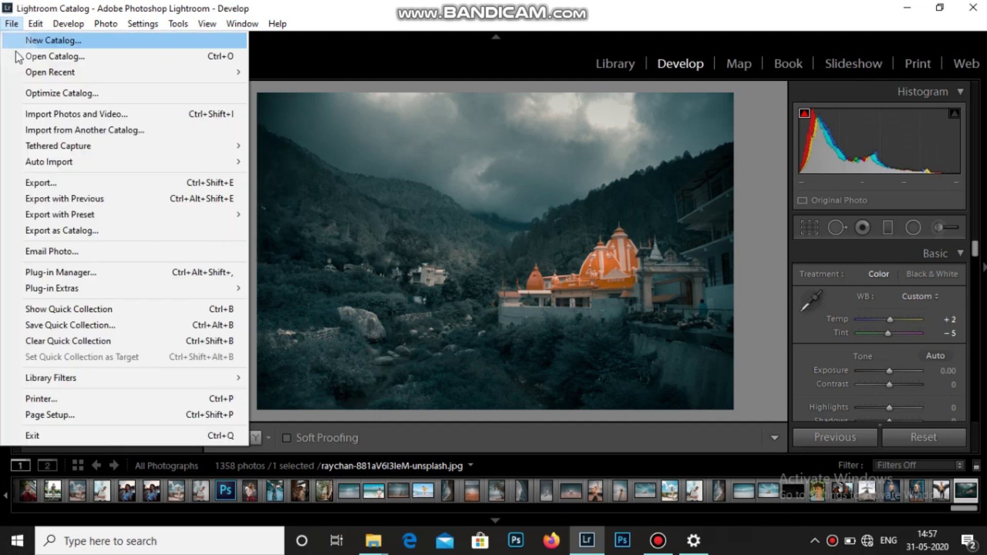
Export the photo to the Untitled Export subfolder on the Desktop
left_click(76, 183)
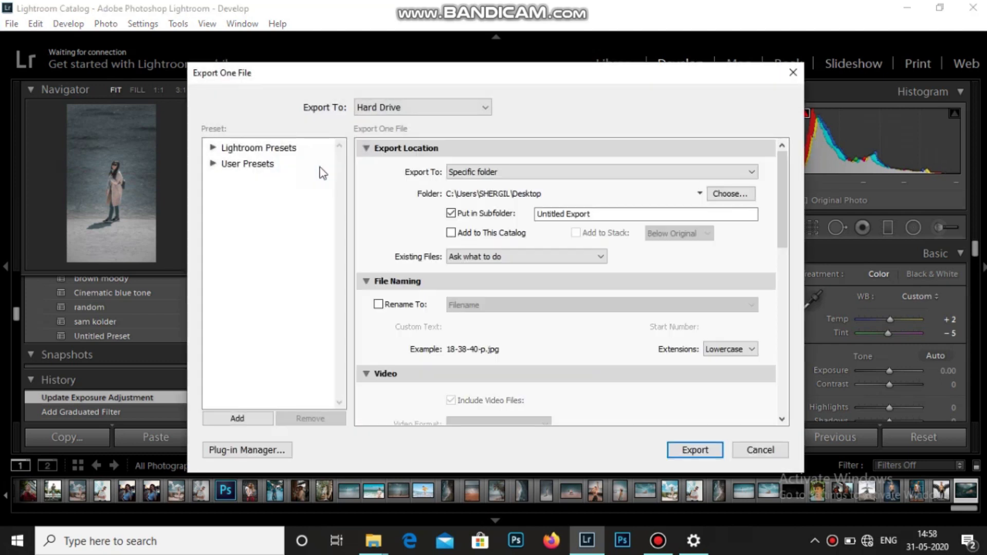
left_click(682, 452)
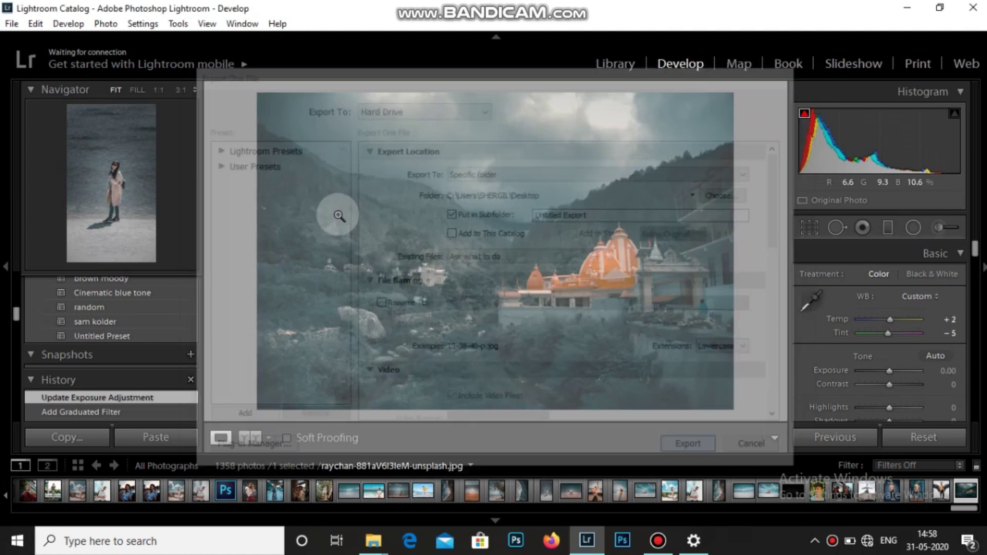